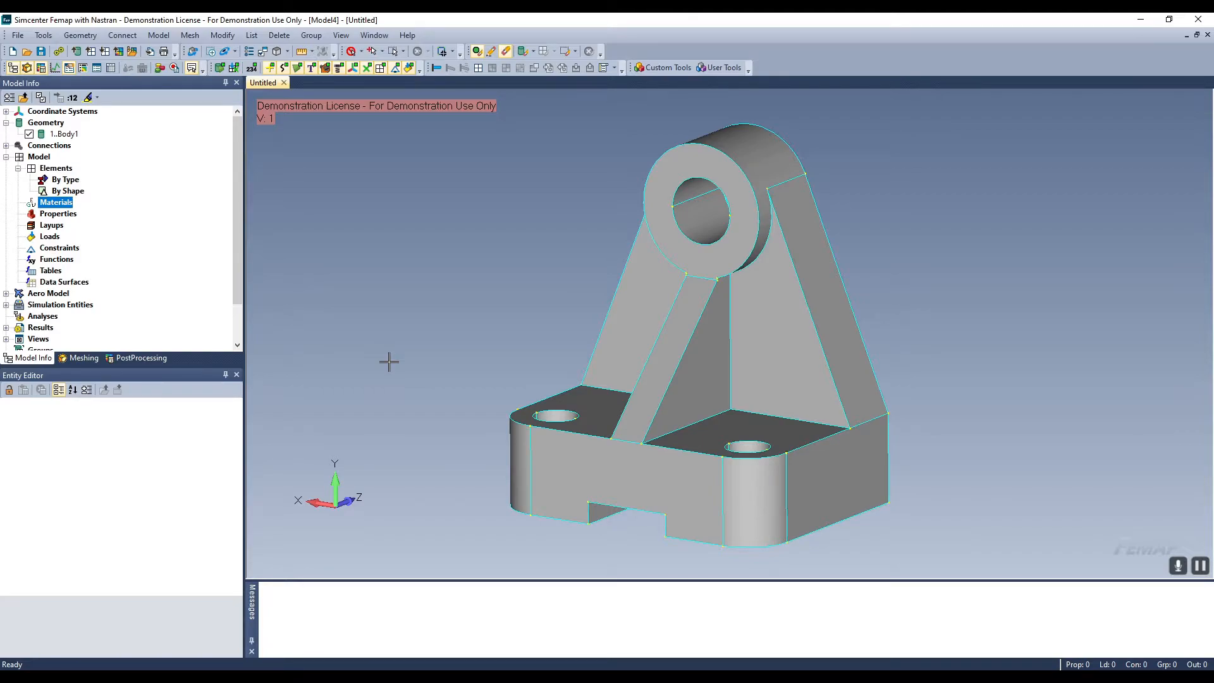
- Save the model as Test3 in the Geometrias folder
click(42, 53)
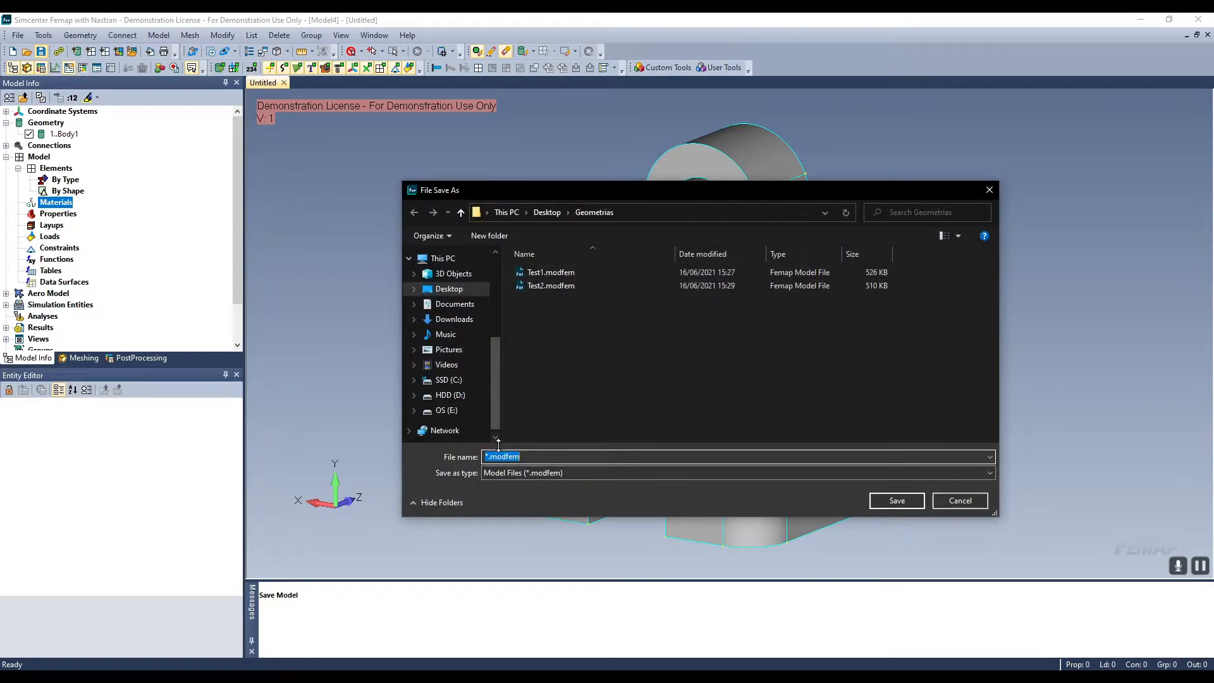
drag(519, 456, 490, 457)
double_click(523, 458)
drag(504, 462, 479, 460)
text(Test3)
key(Return)
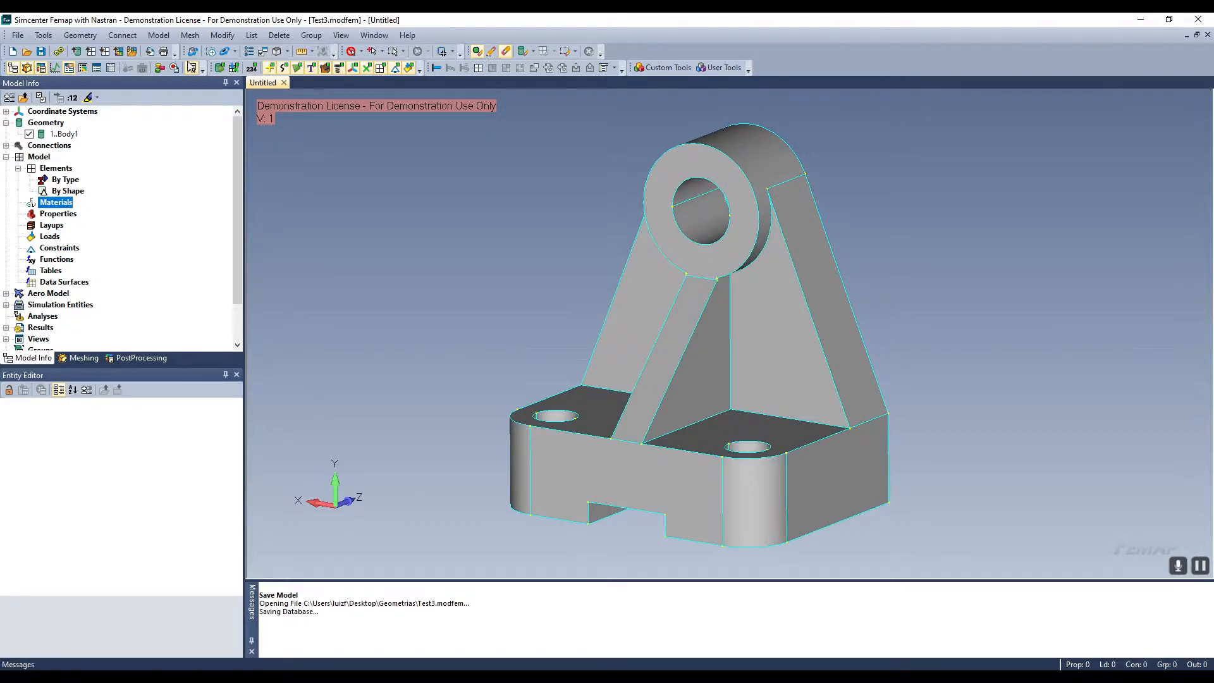
click(41, 52)
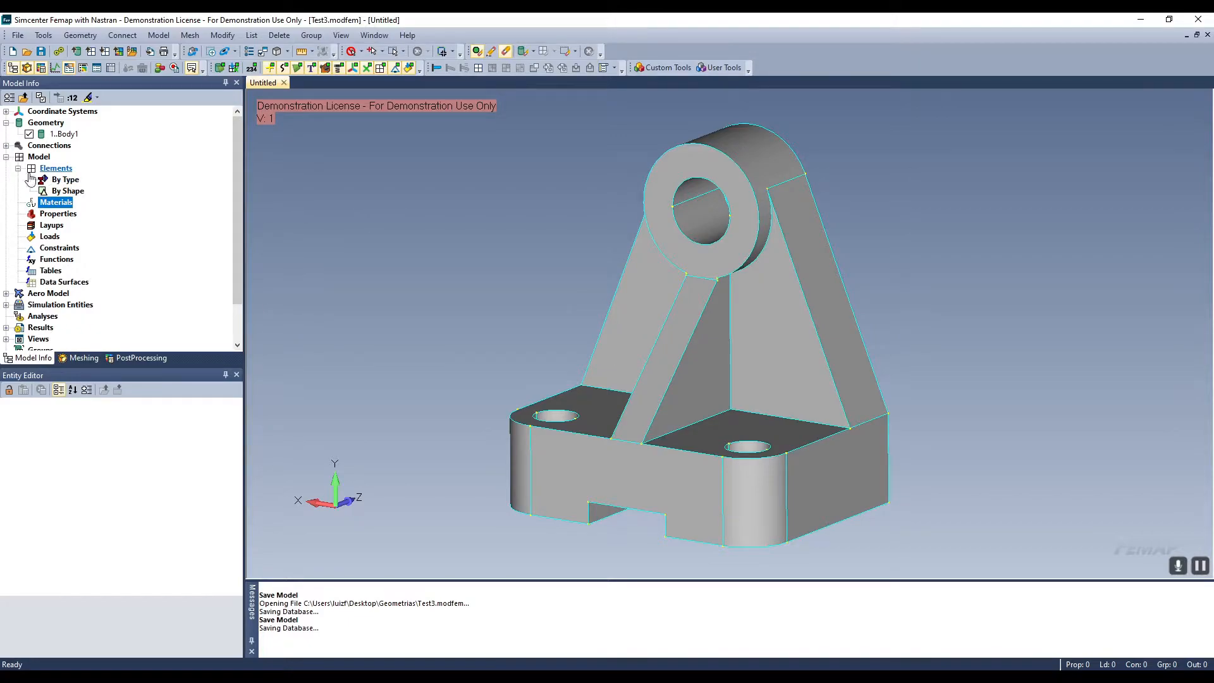
click(6, 157)
click(39, 157)
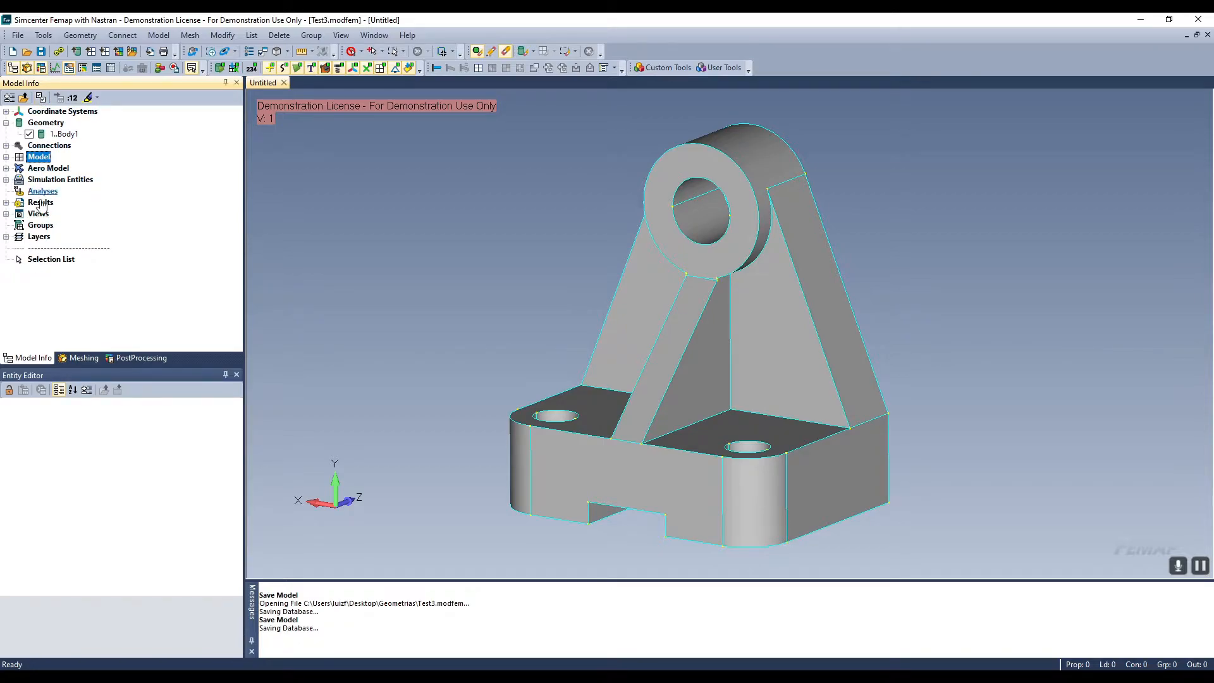
click(7, 157)
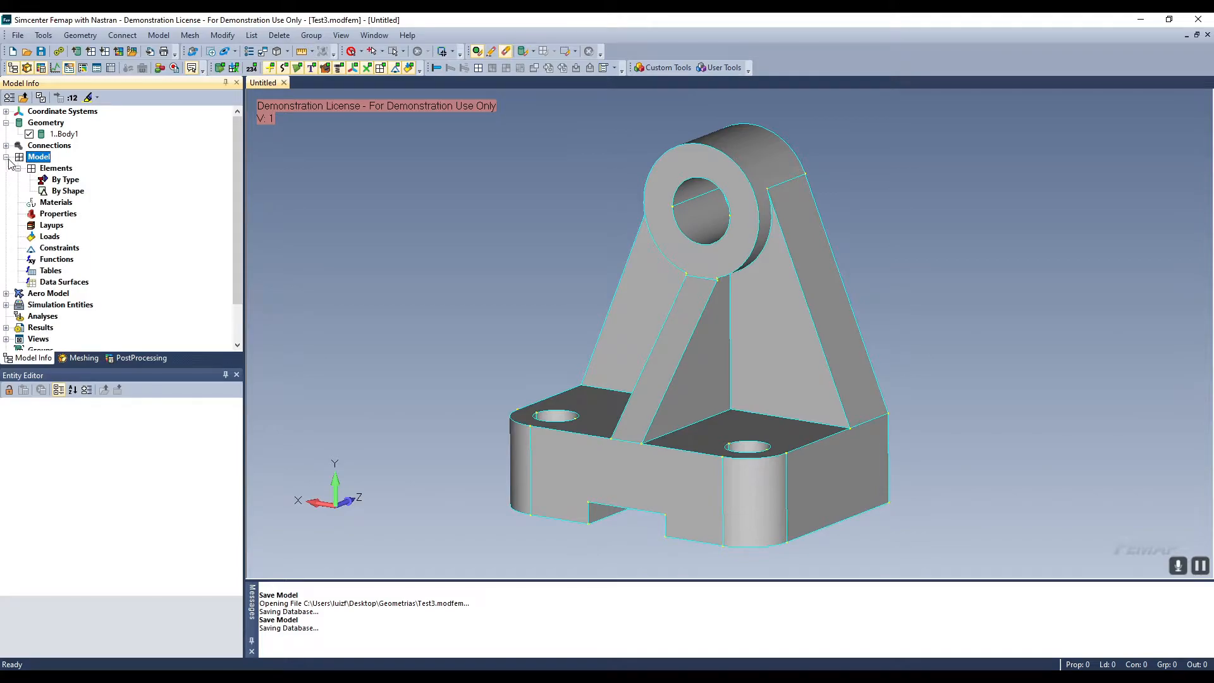
click(55, 202)
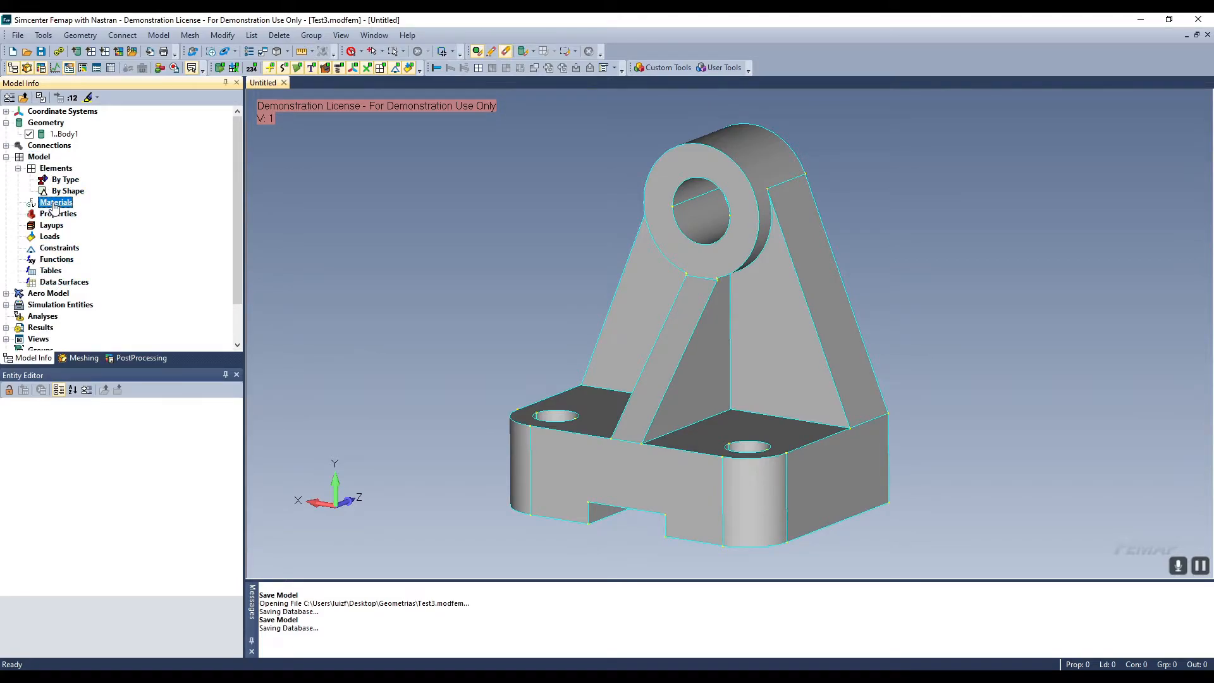
click(56, 168)
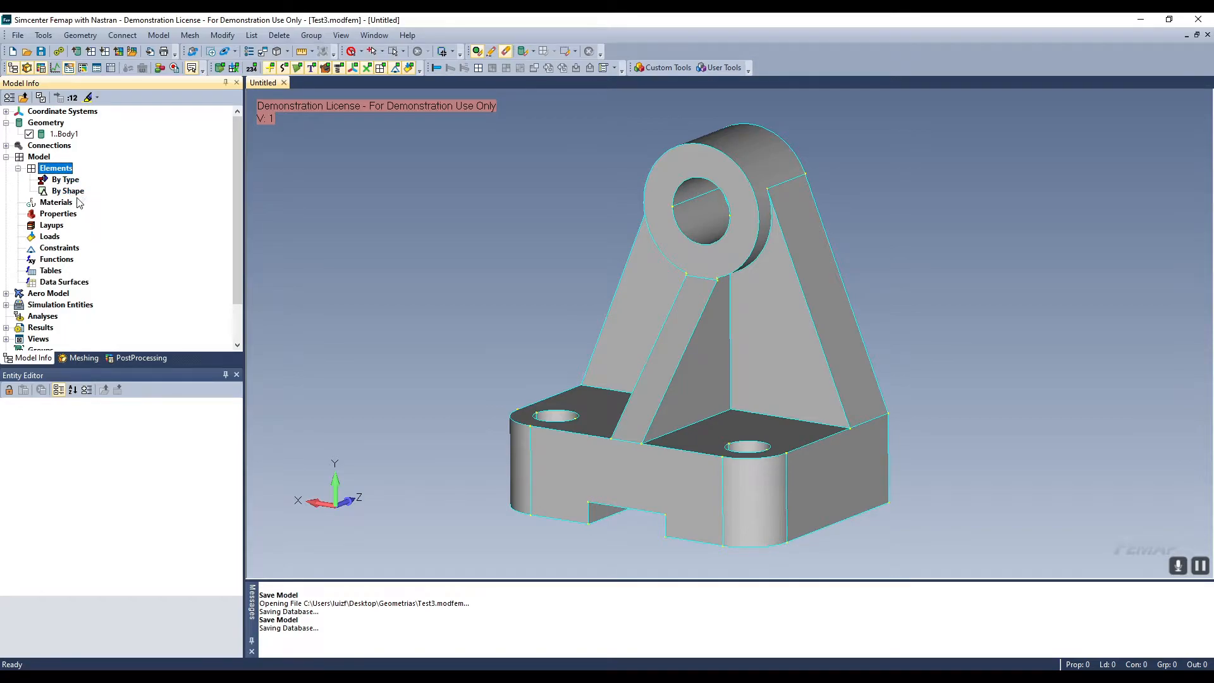
click(18, 168)
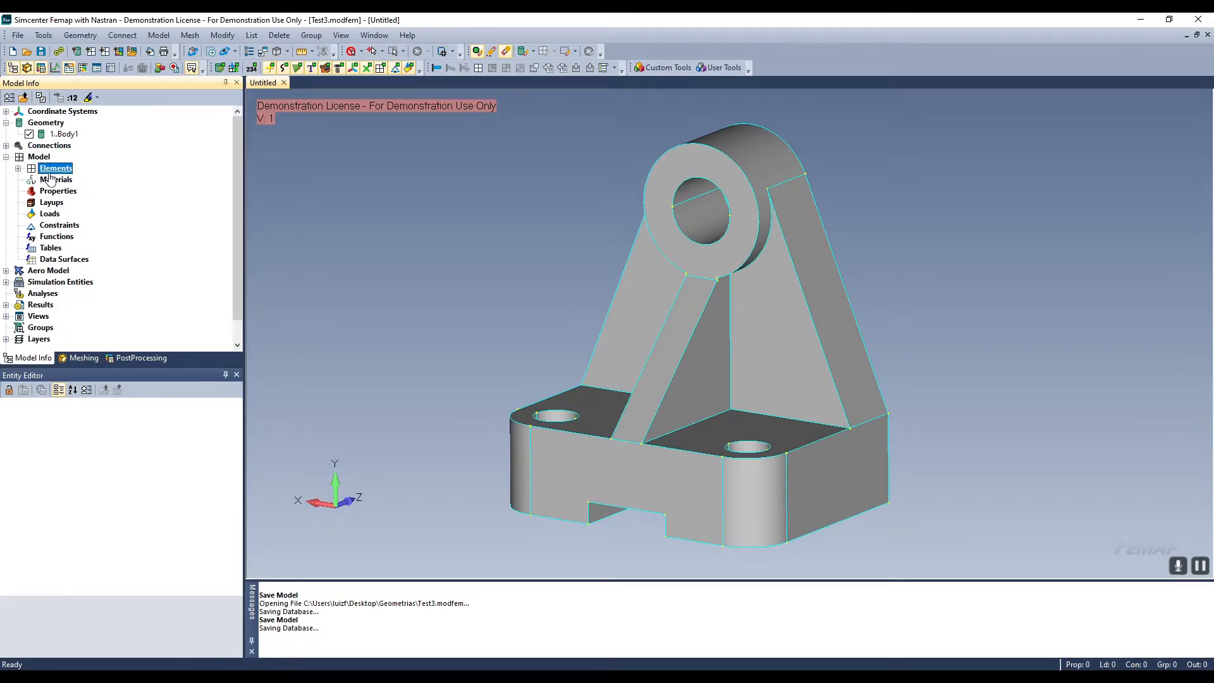
- Start a new material definition in the model
click(56, 180)
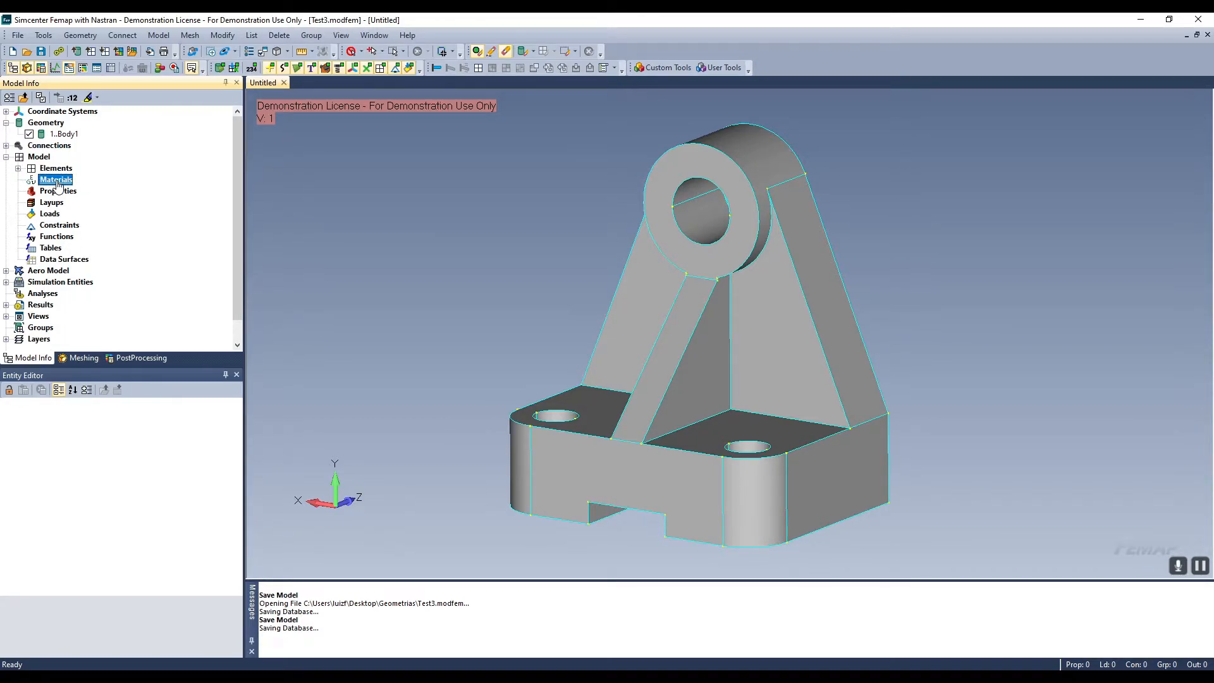
right_click(57, 184)
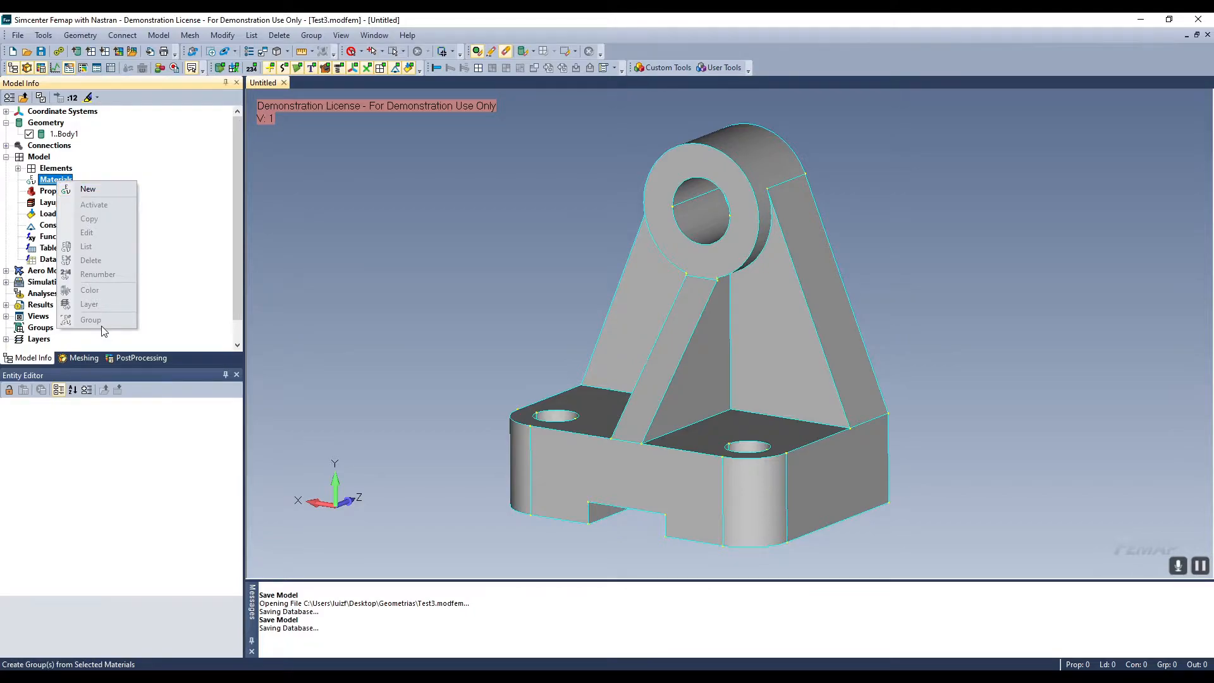
click(110, 192)
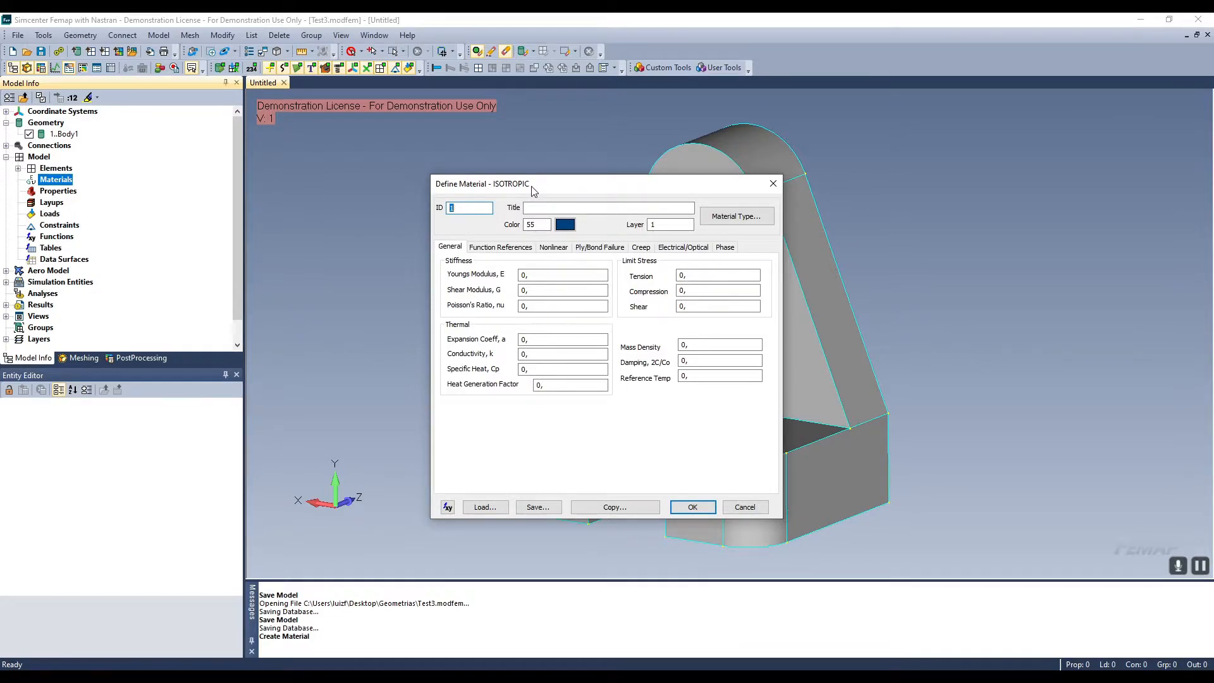
- Switch the new material's type to 2D orthotropic and set it back to isotropic
click(741, 227)
drag(1132, 491, 829, 258)
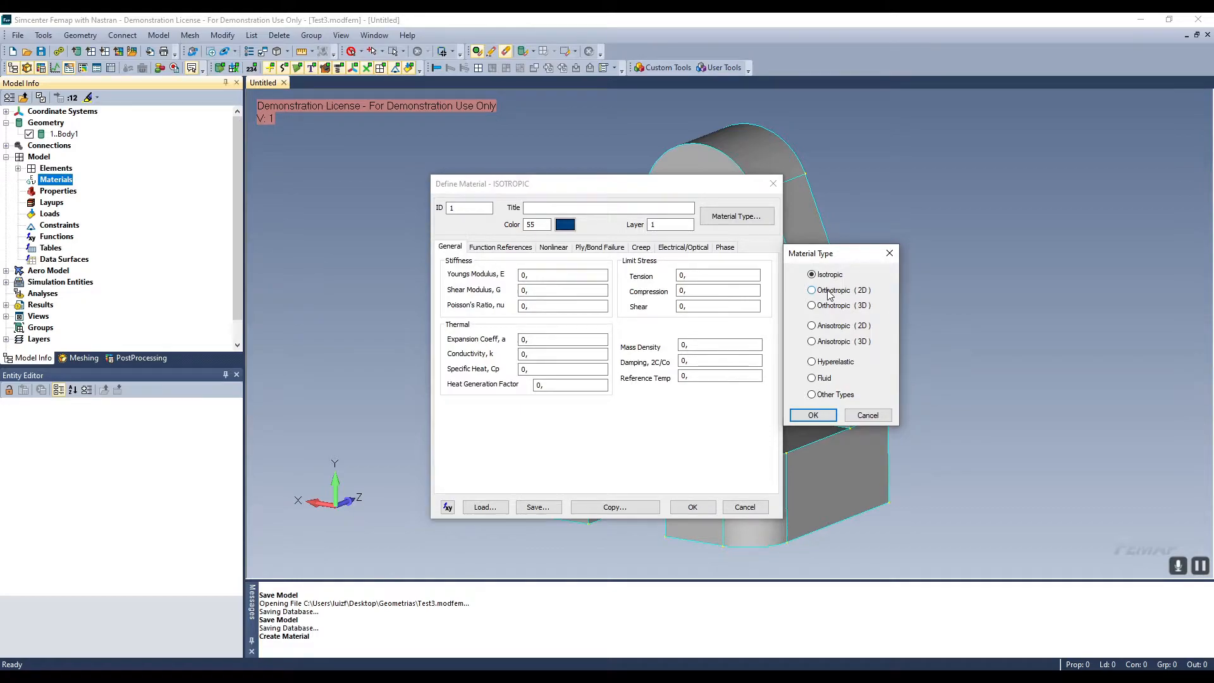
click(814, 415)
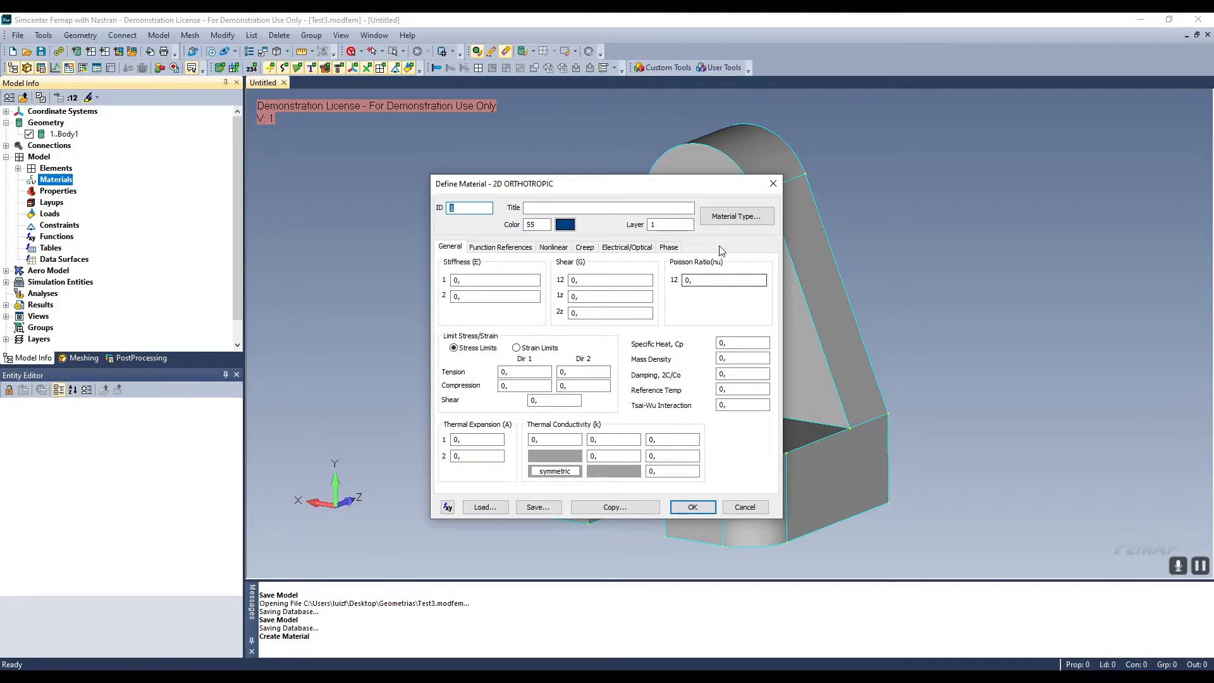
click(730, 217)
drag(1119, 487, 811, 261)
click(825, 280)
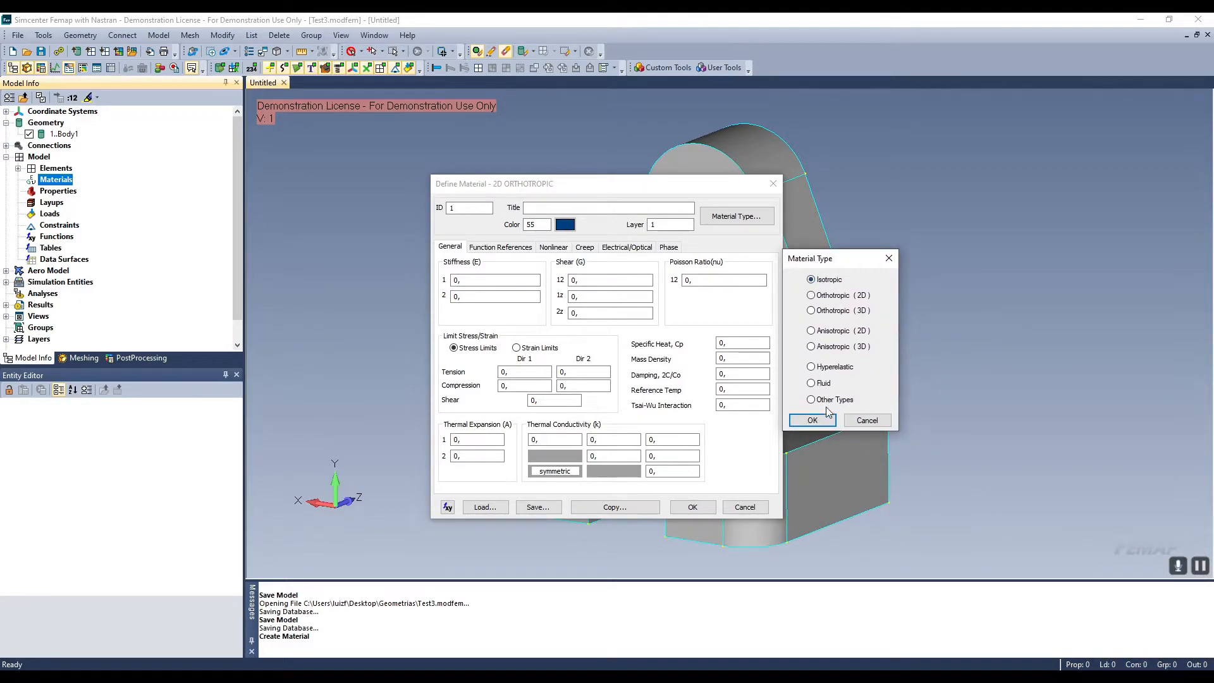
click(813, 421)
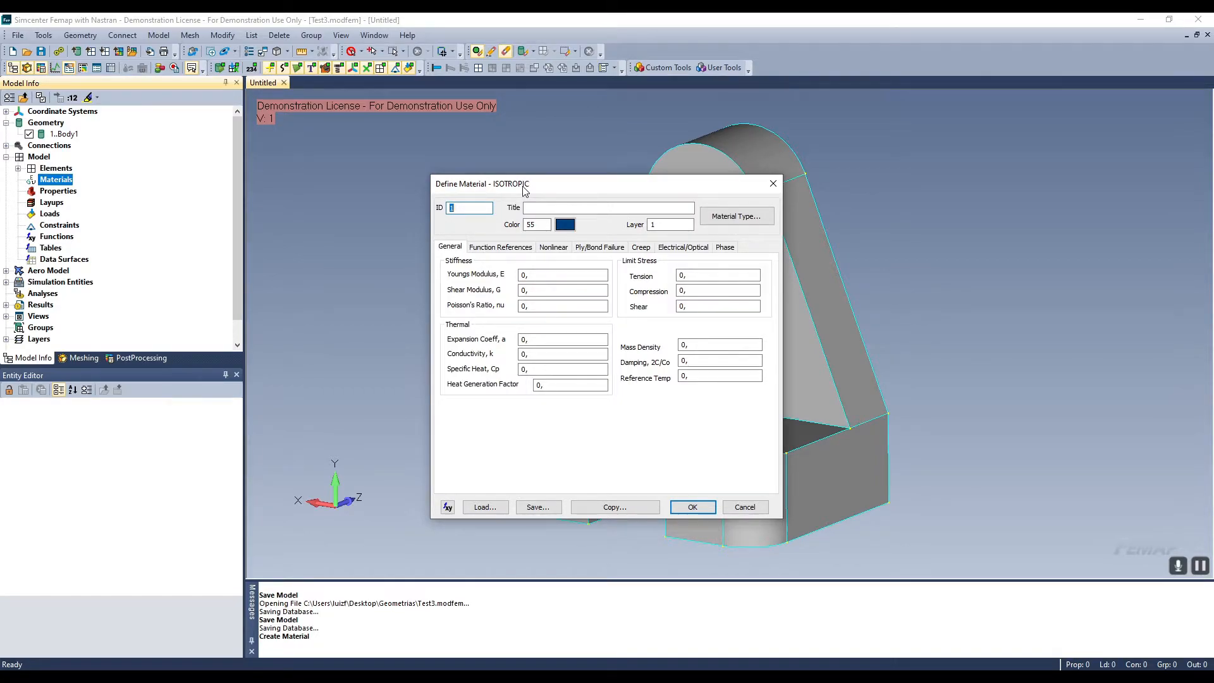
- Check the isotropic material's stiffness, tension limit and mass density fields, and open the material library for loading
click(549, 273)
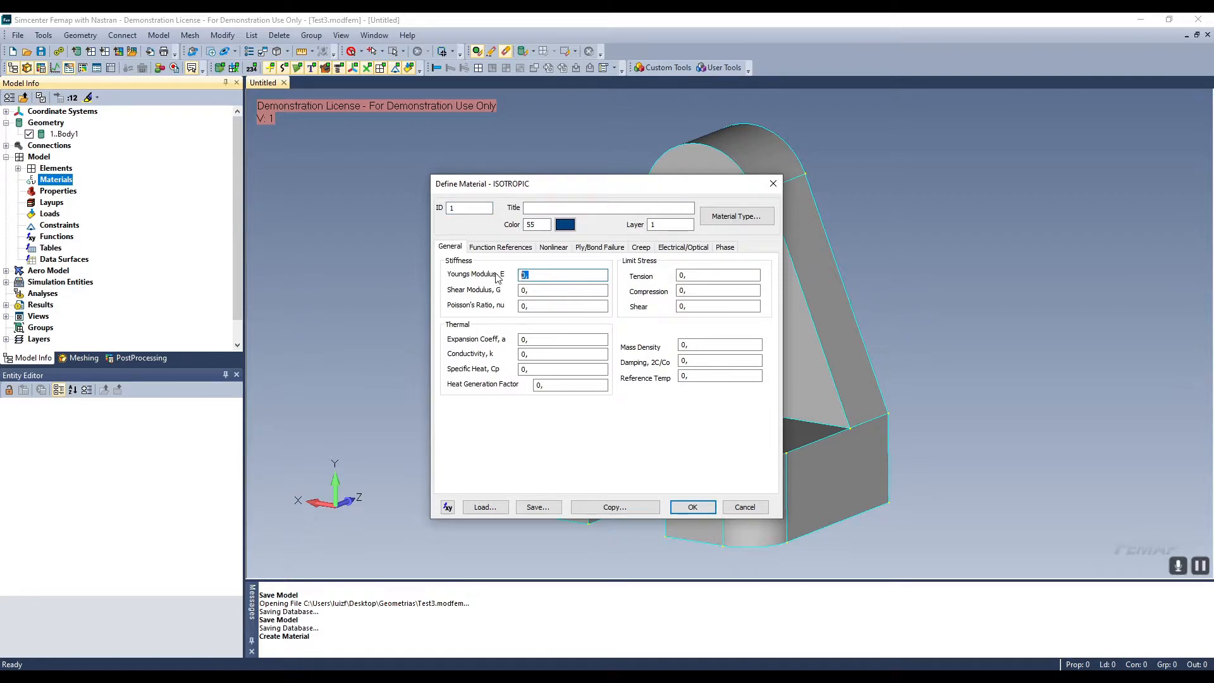
click(539, 289)
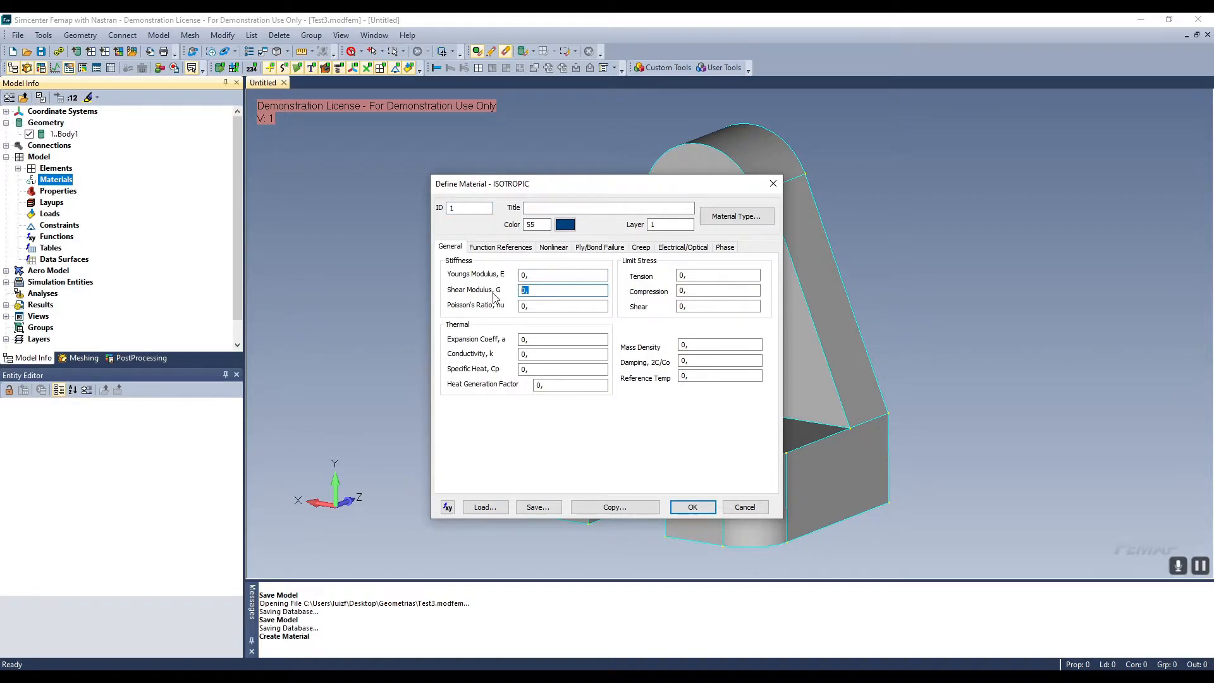
click(532, 308)
click(686, 277)
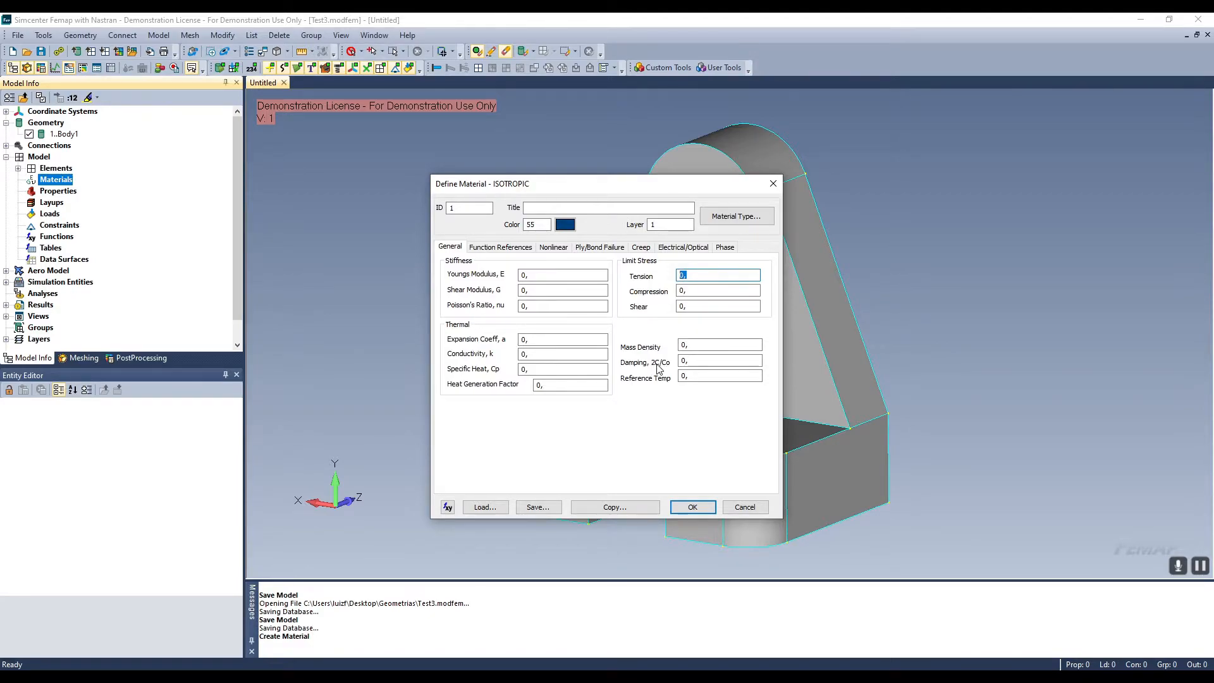
click(703, 345)
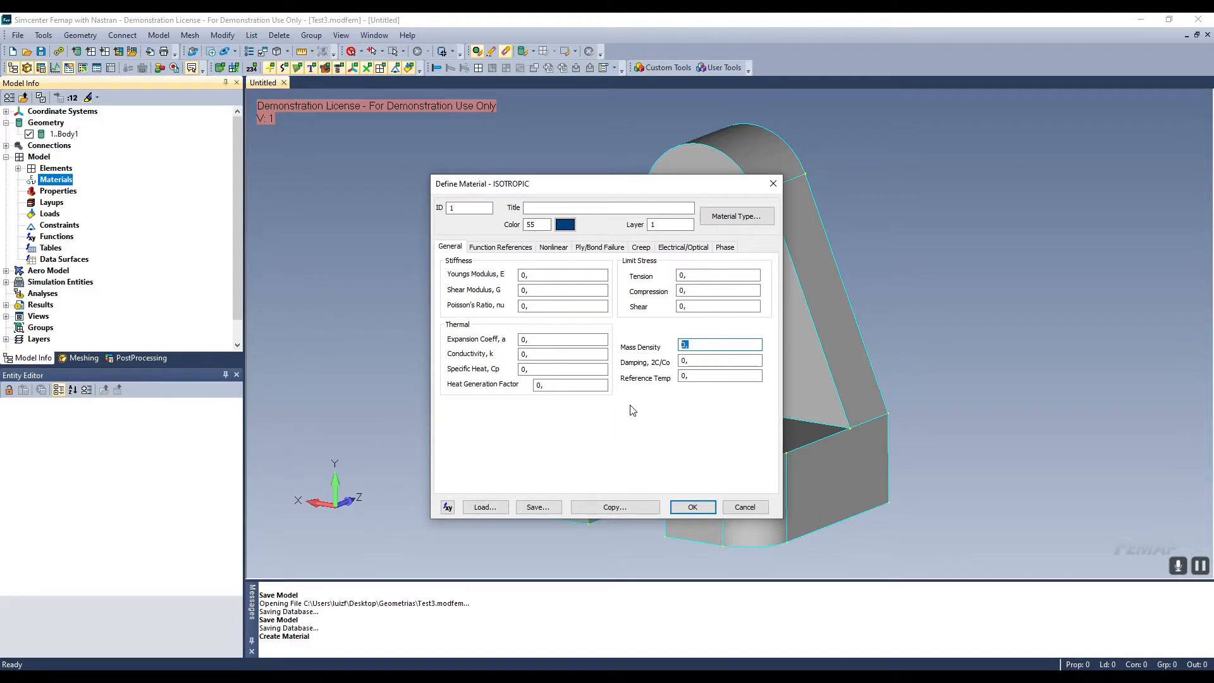
click(559, 270)
click(482, 510)
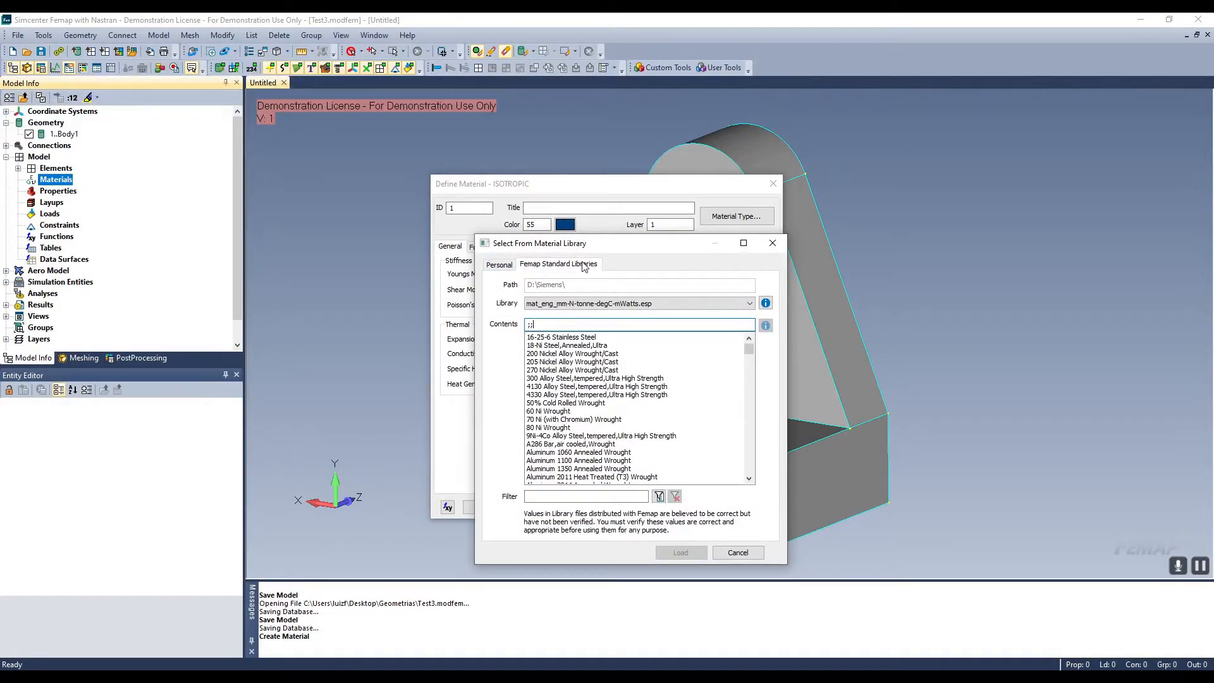
- Switch the standard material library to material.esp
click(594, 305)
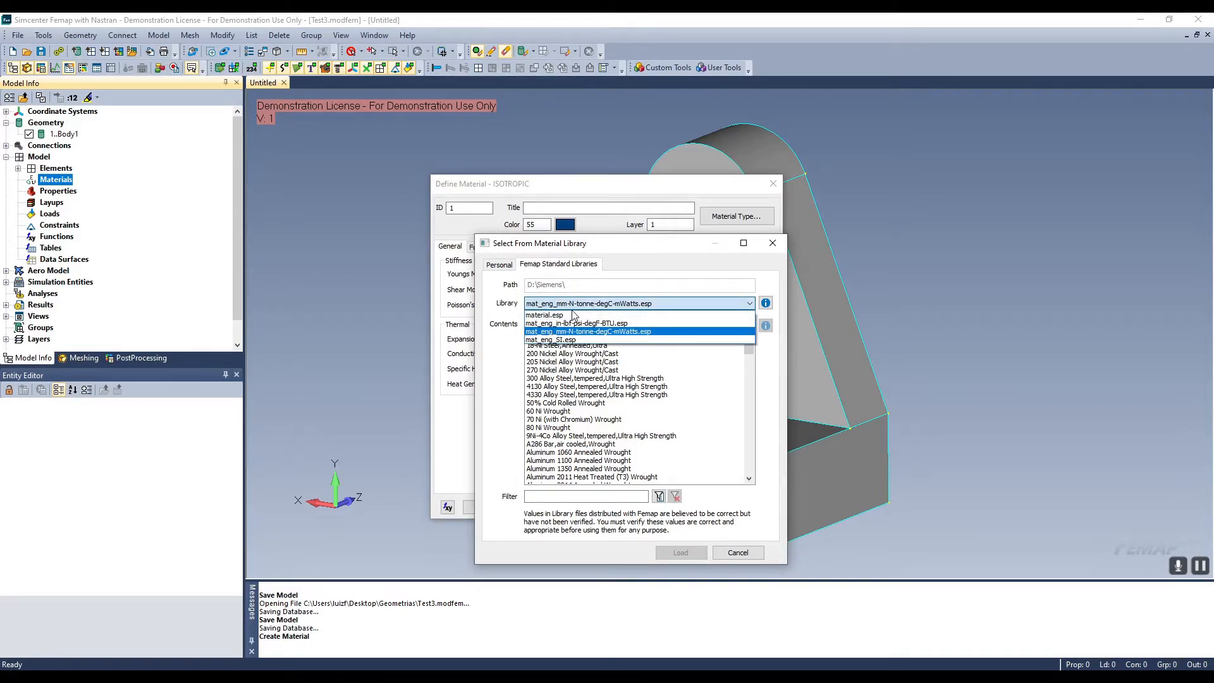
click(577, 315)
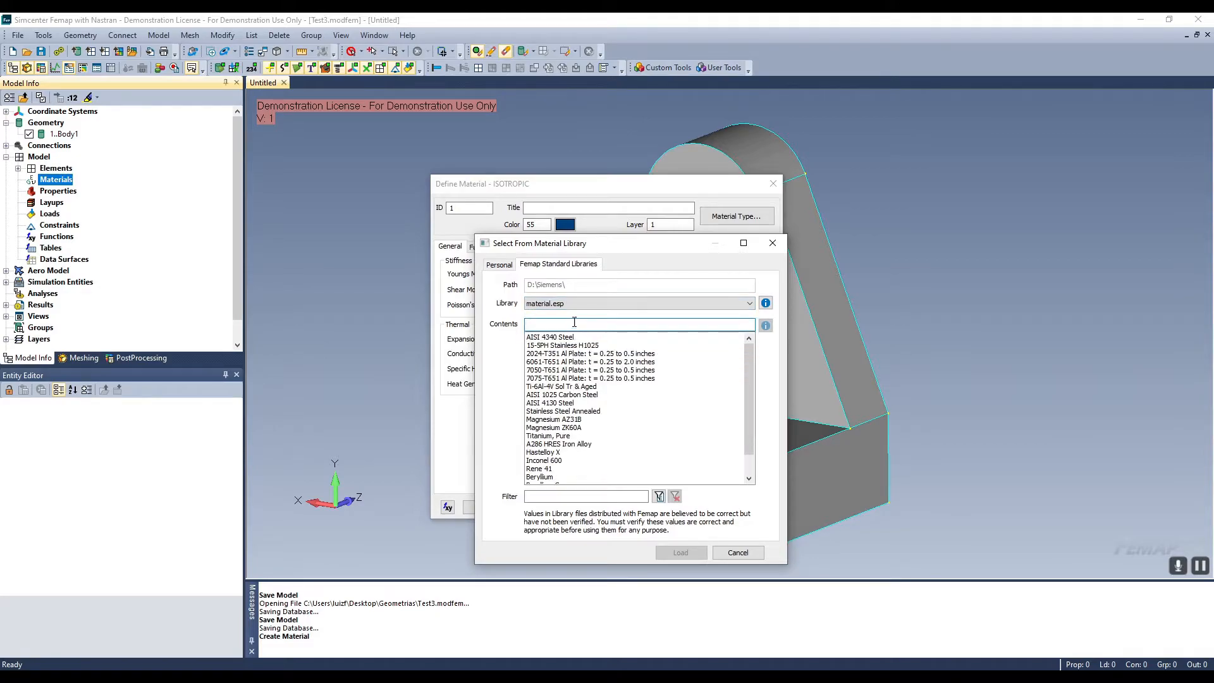
click(575, 306)
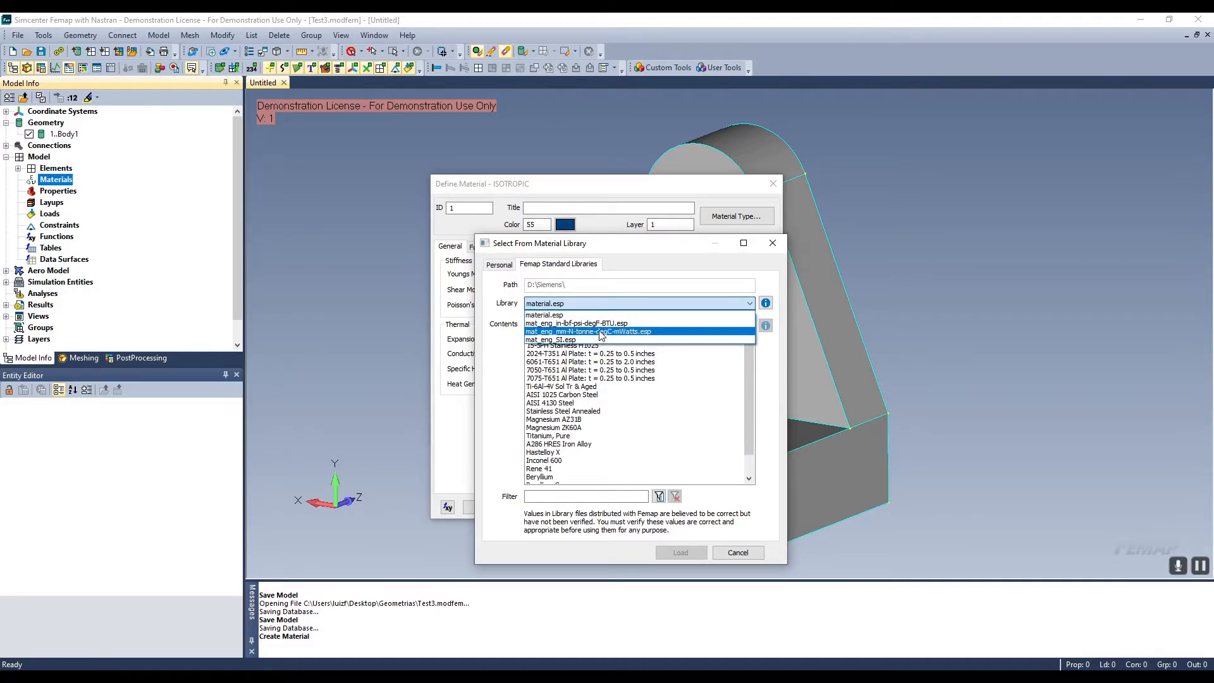
click(590, 318)
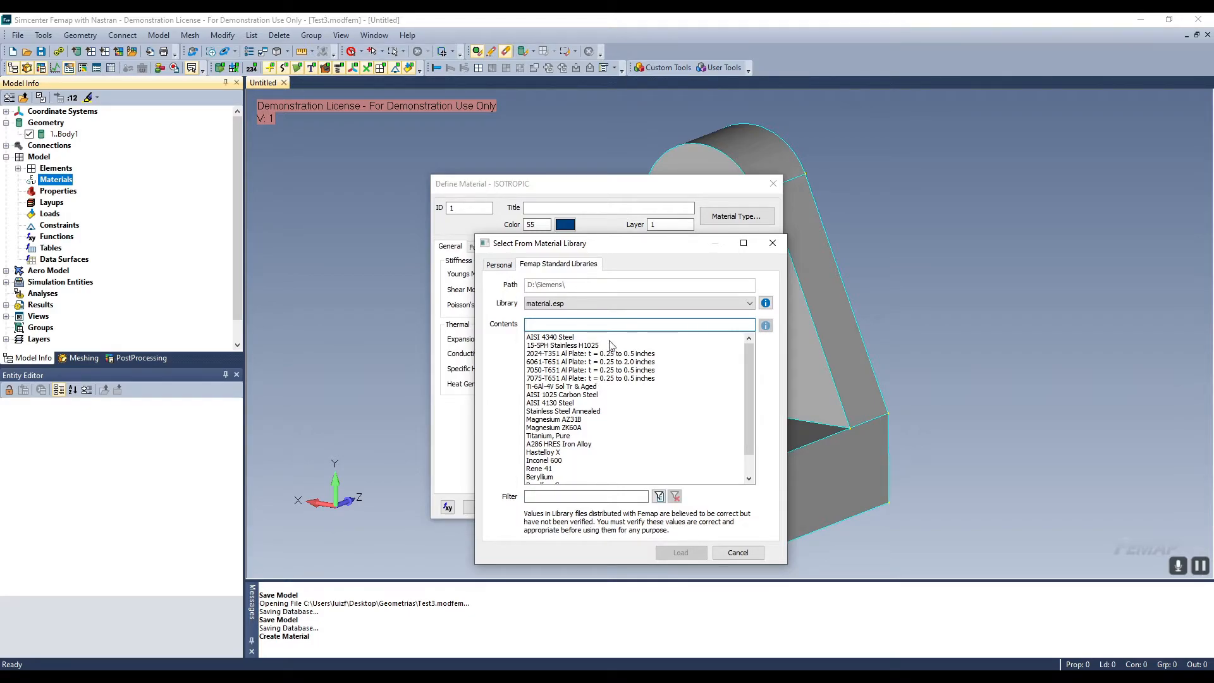
- Load Aluminum 7075 Heat Treated (T6) Wrought from the mat_eng_mm-N-tonne-degC-mWatts.esp library into the material definition
click(578, 303)
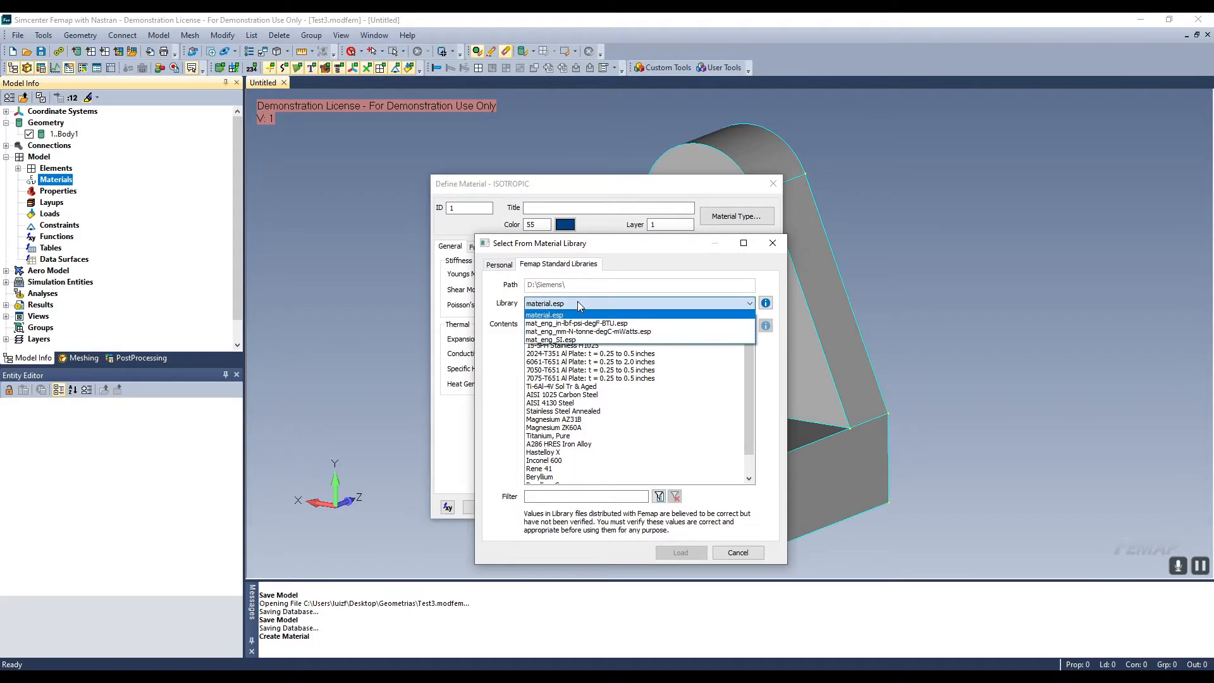
click(587, 334)
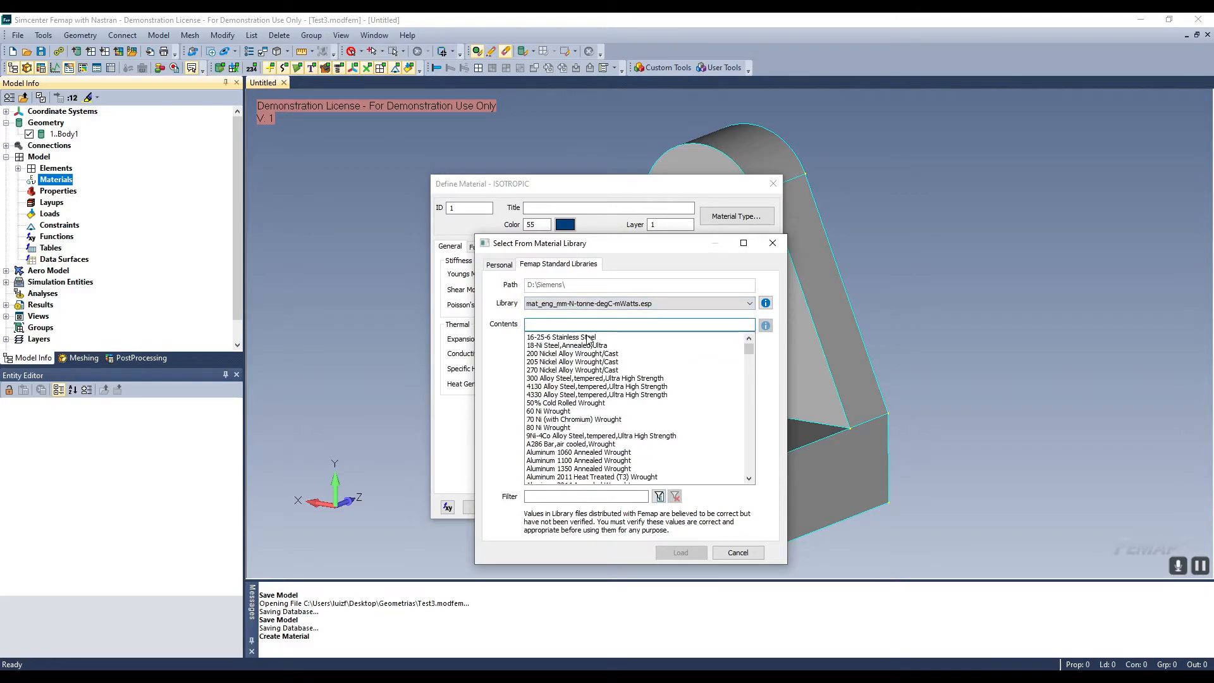
scroll(700, 383, down, 6)
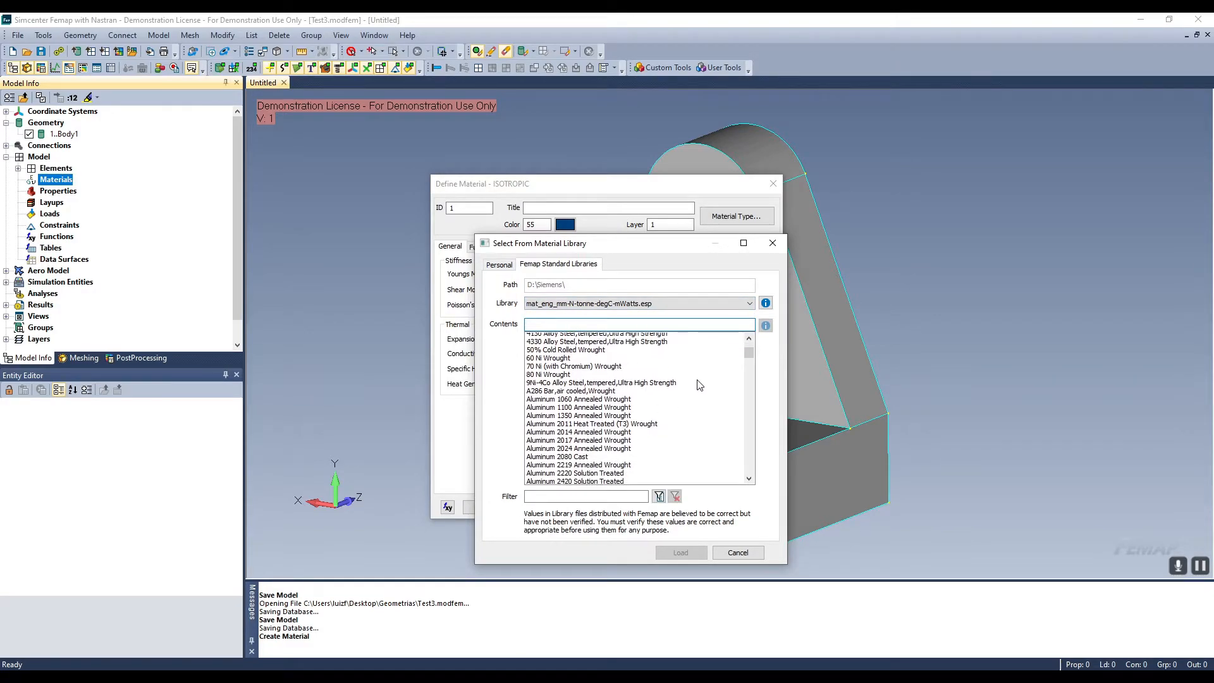
scroll(700, 383, down, 8)
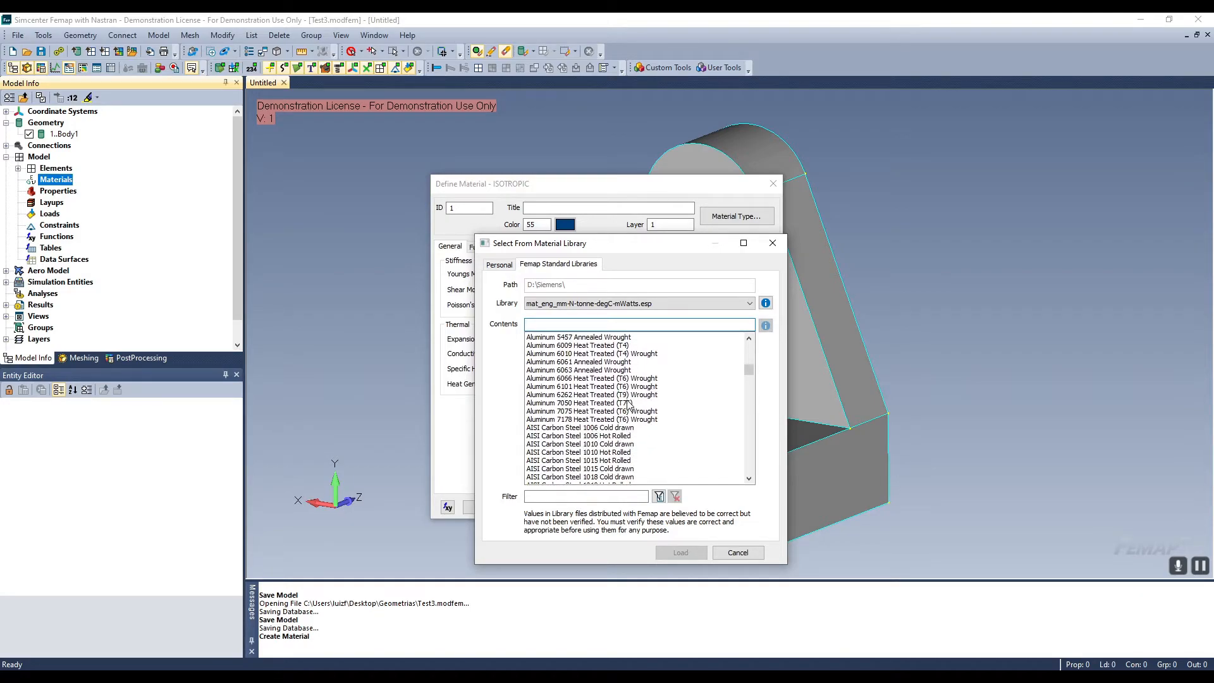
click(578, 412)
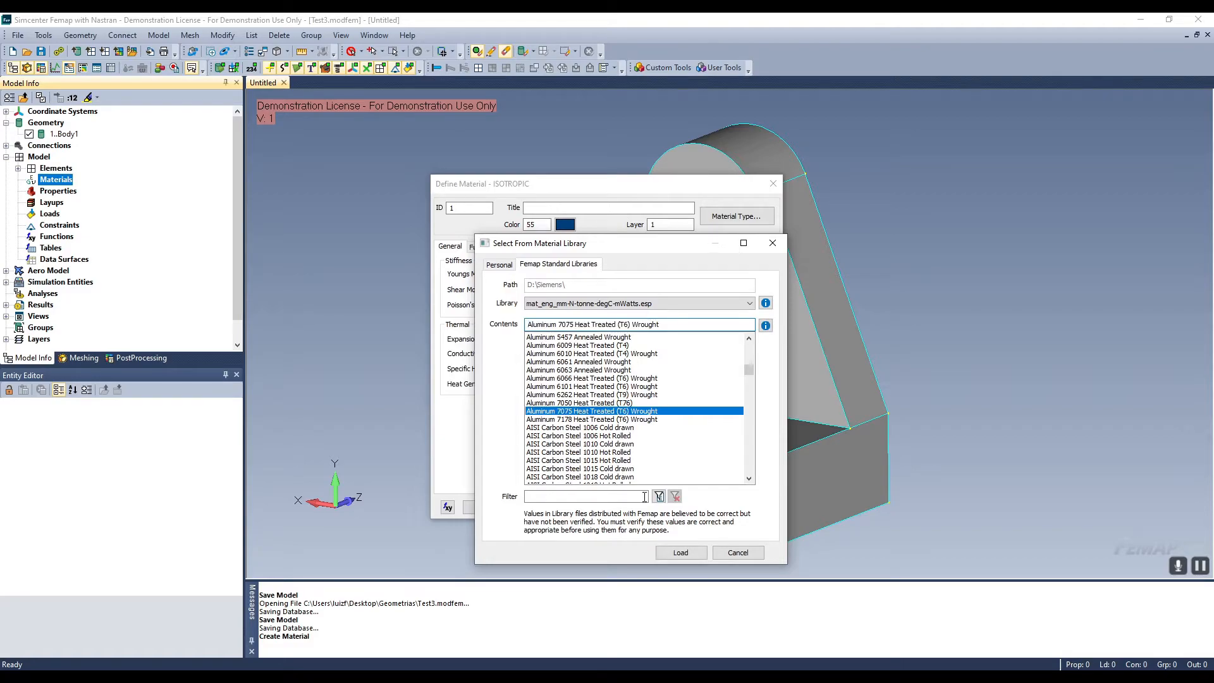
click(682, 552)
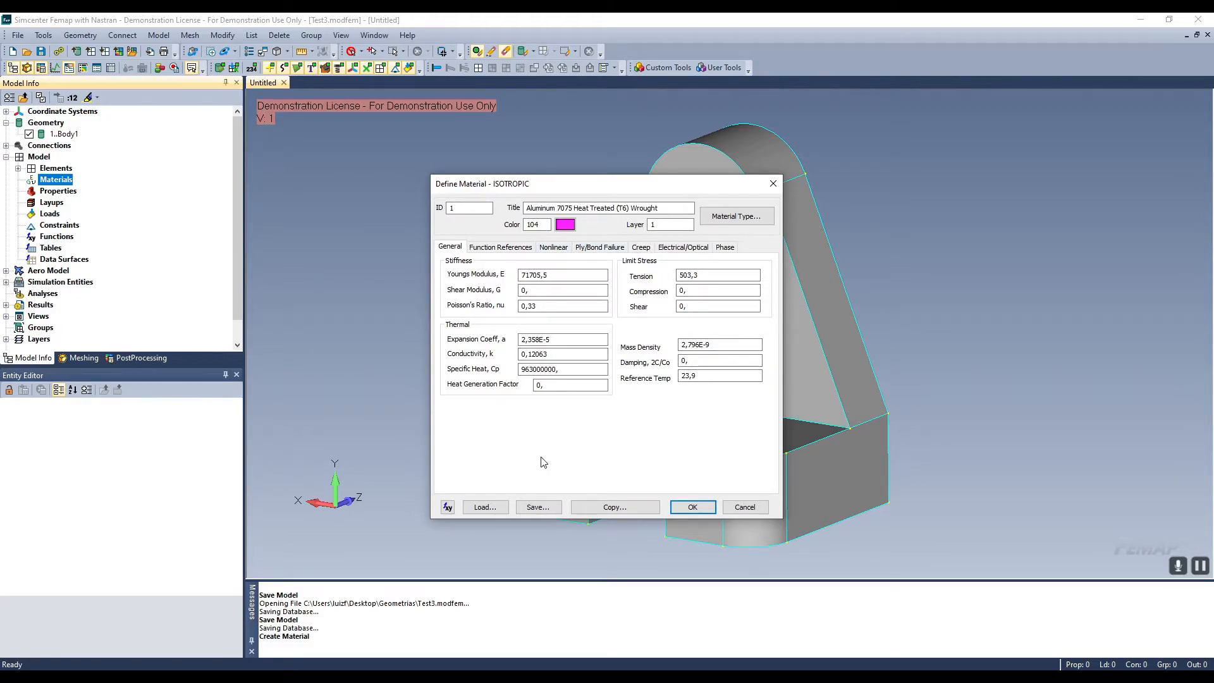
- Create the aluminum material with its loaded values and select it under the model's materials to show its properties
click(569, 274)
click(735, 343)
click(714, 276)
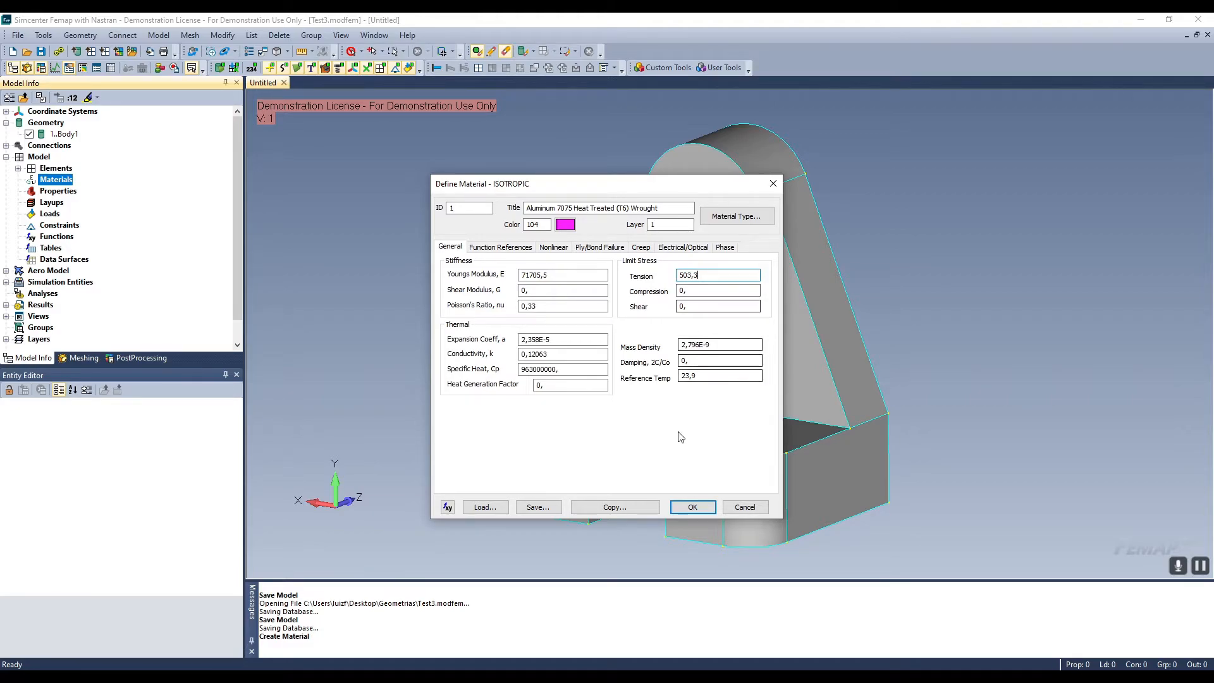
click(693, 507)
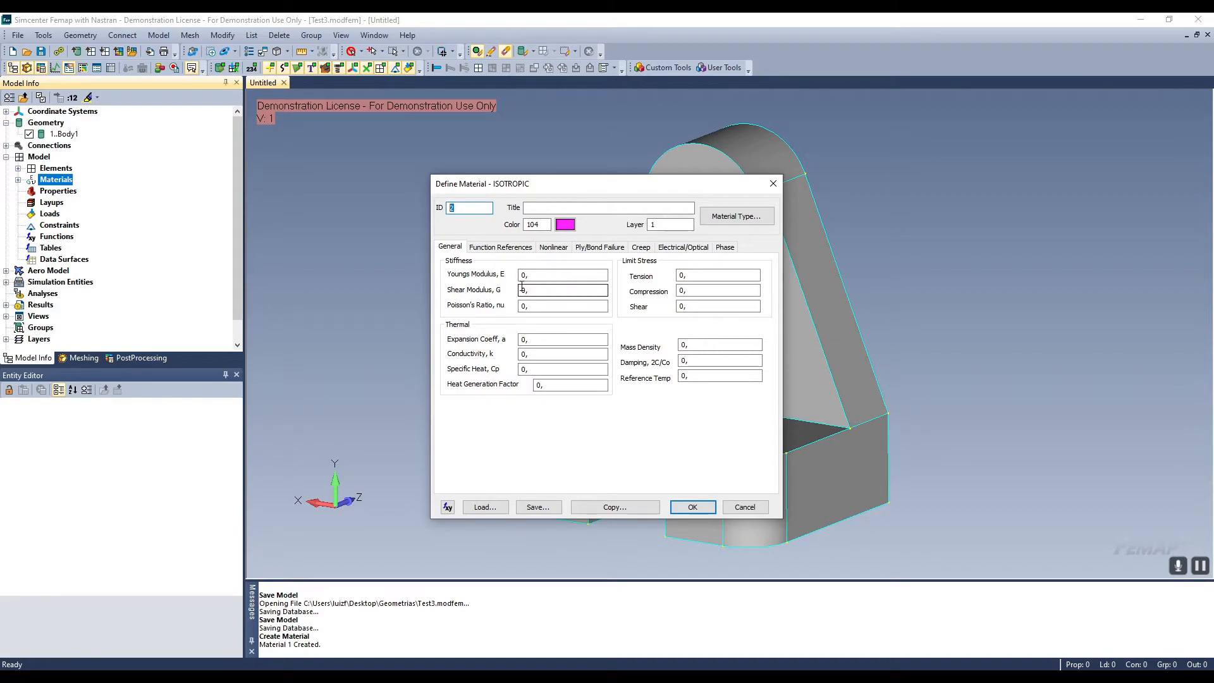
click(752, 507)
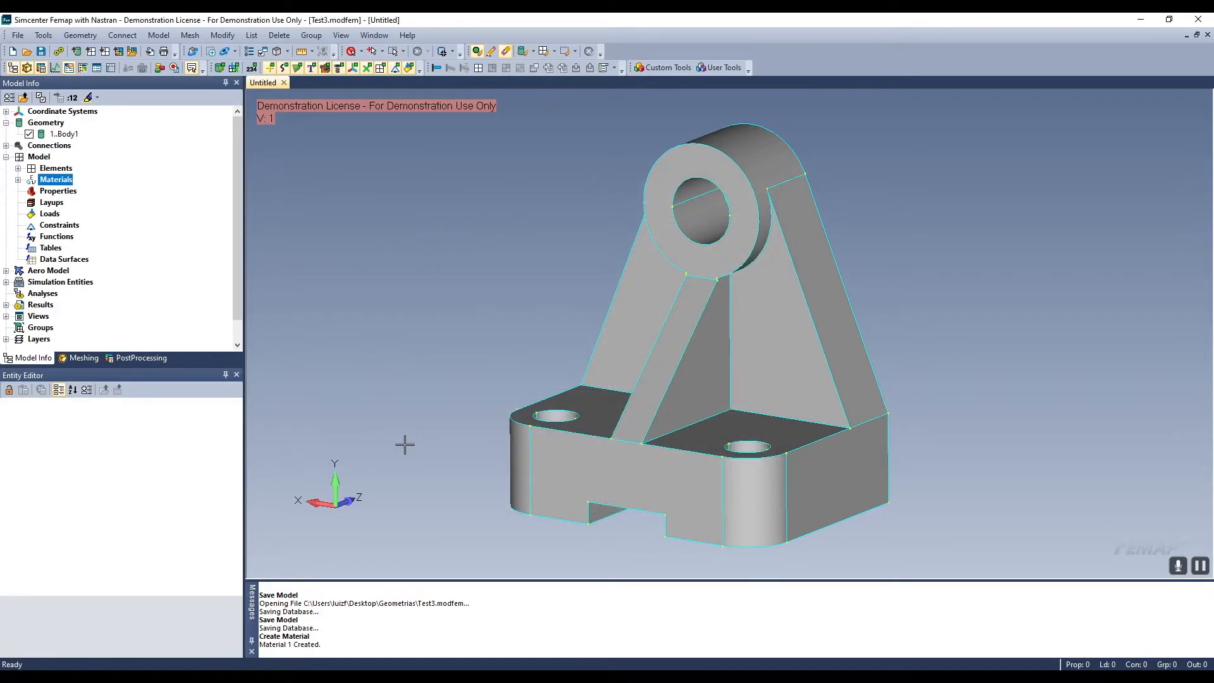
click(18, 180)
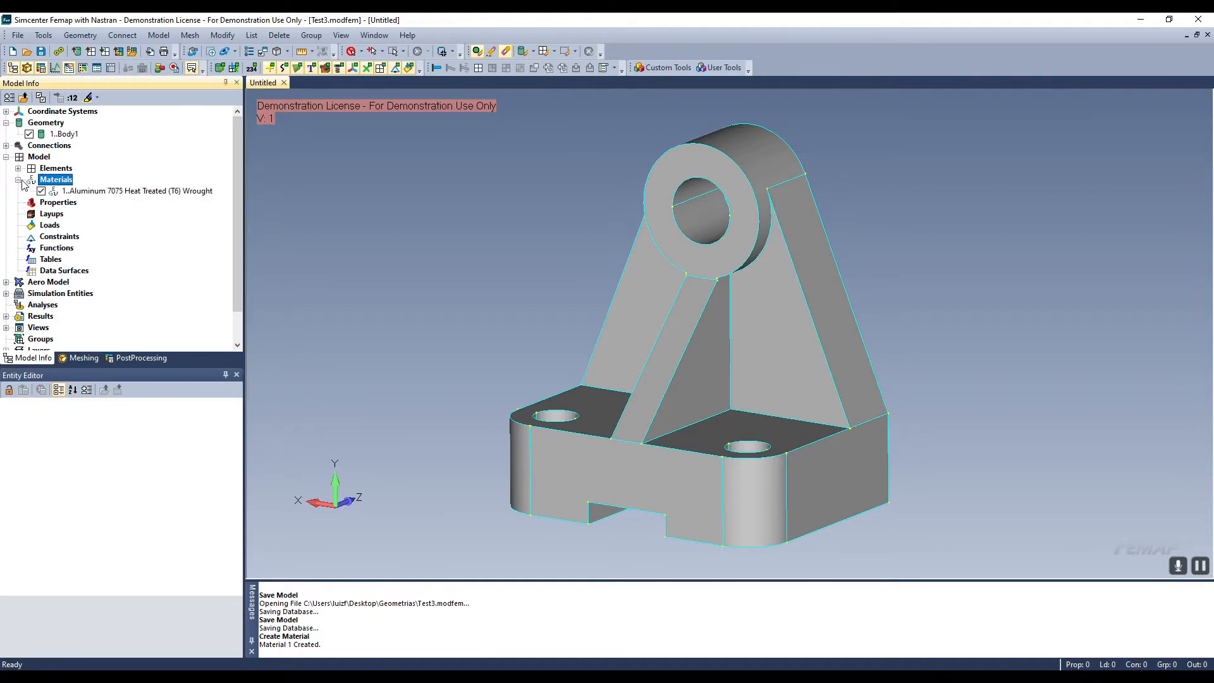
click(136, 191)
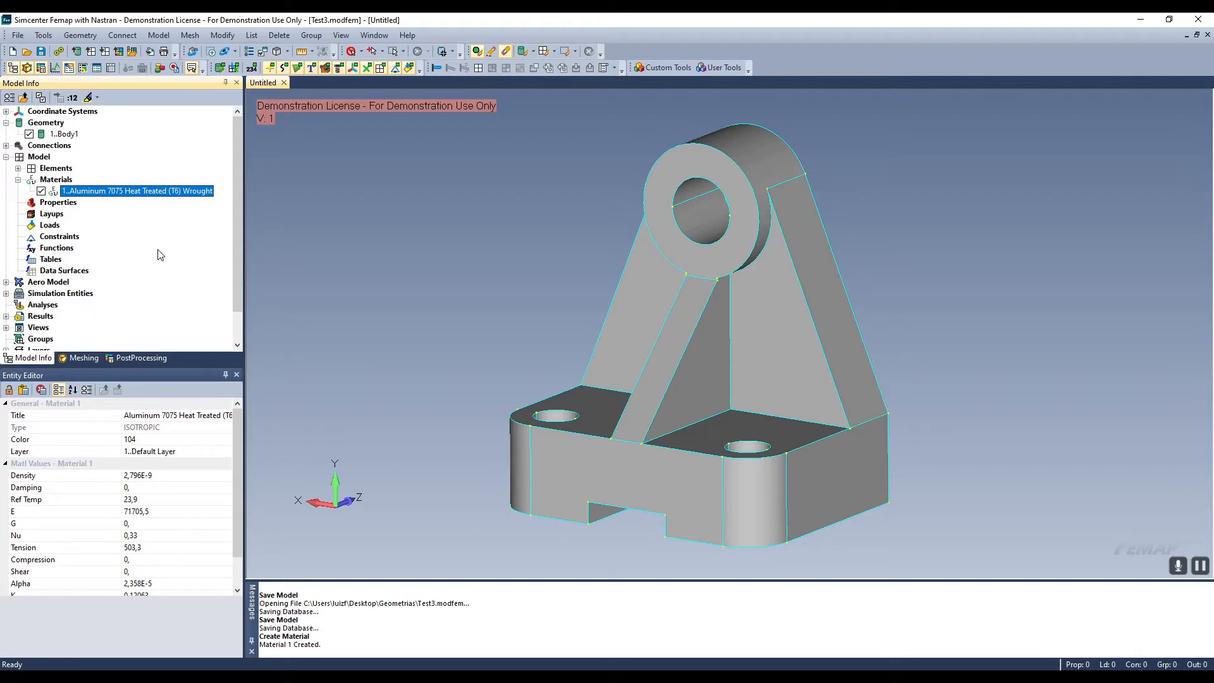
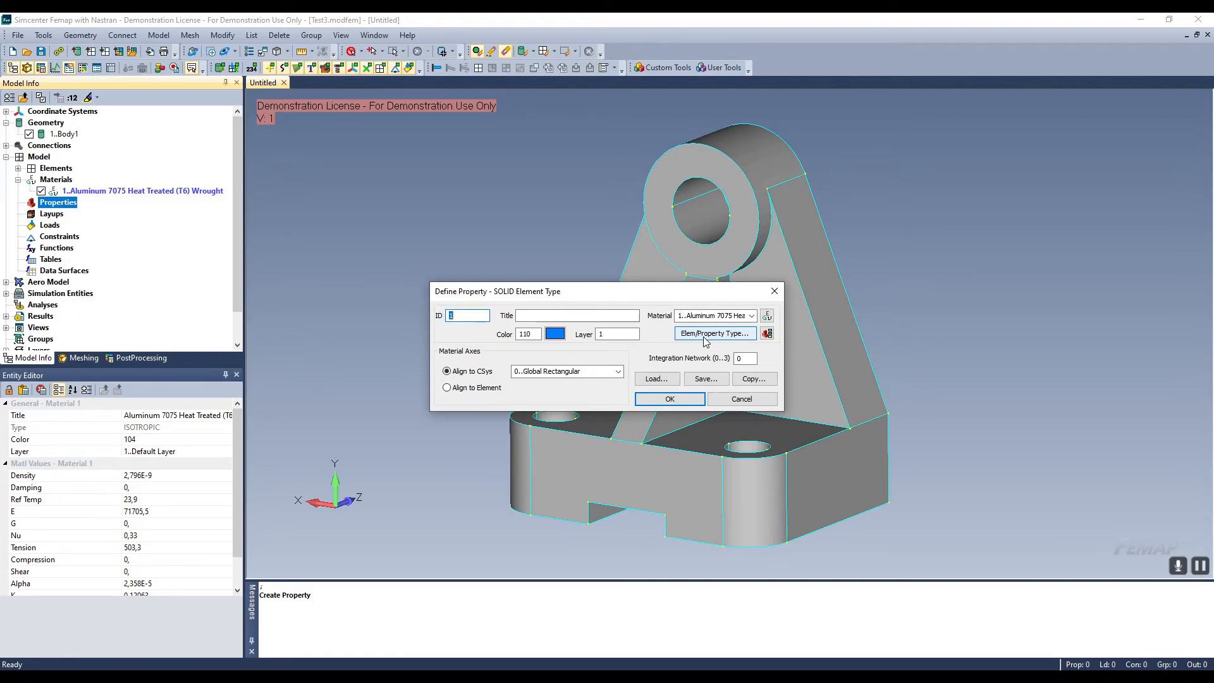
- Choose the Solid volume element as the new property's element type, trying Plate first
click(703, 336)
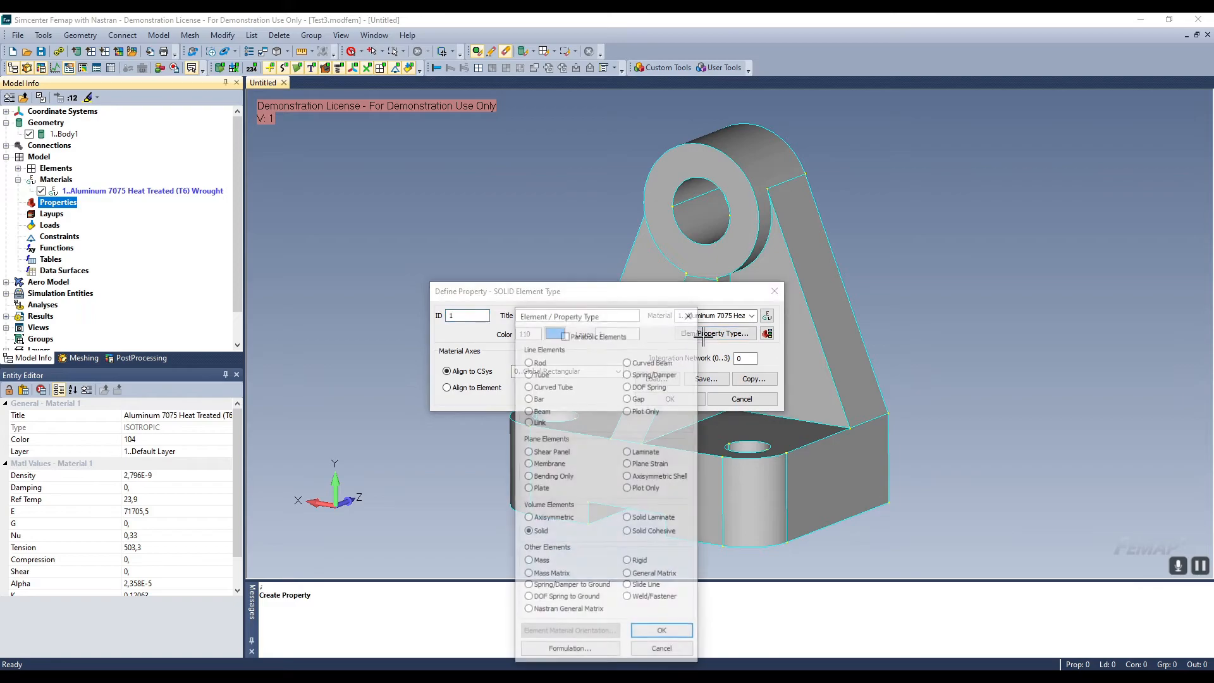
drag(611, 316, 909, 214)
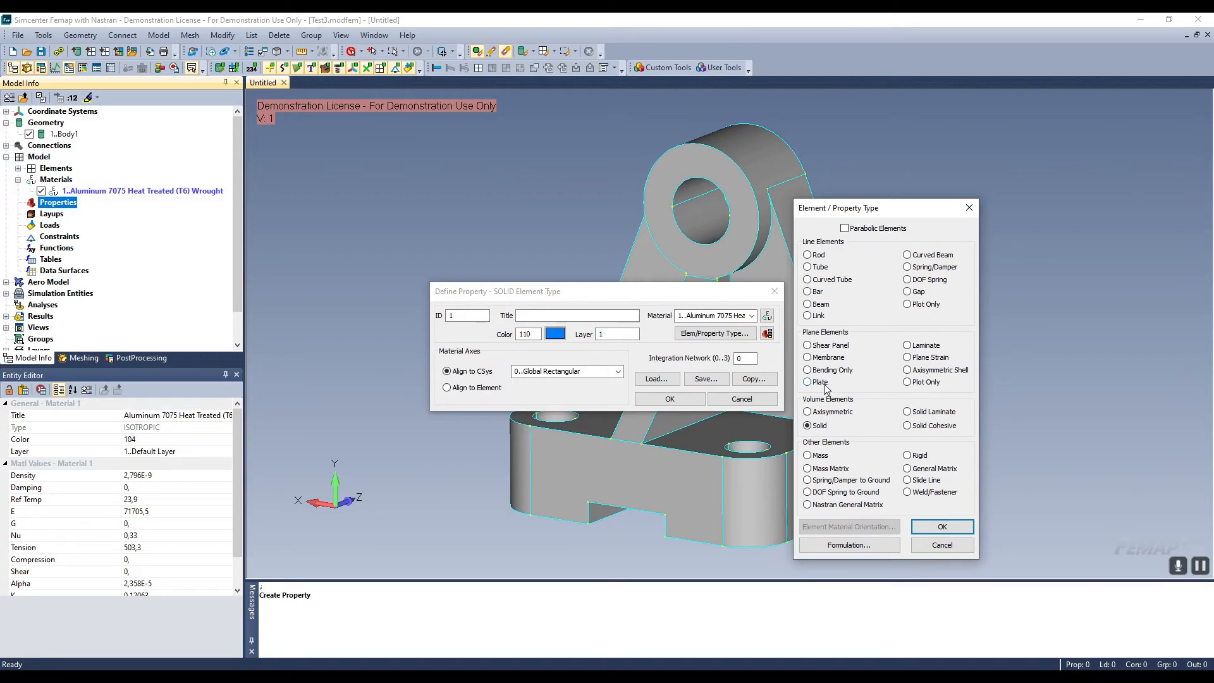
click(815, 382)
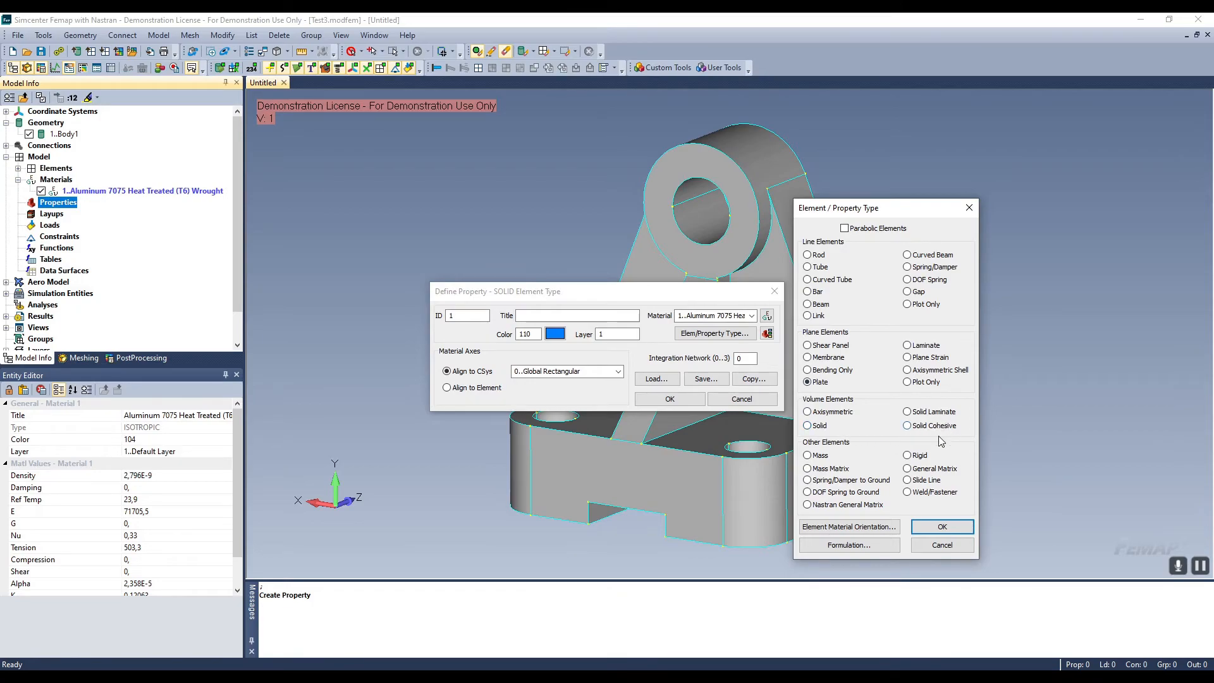
click(808, 425)
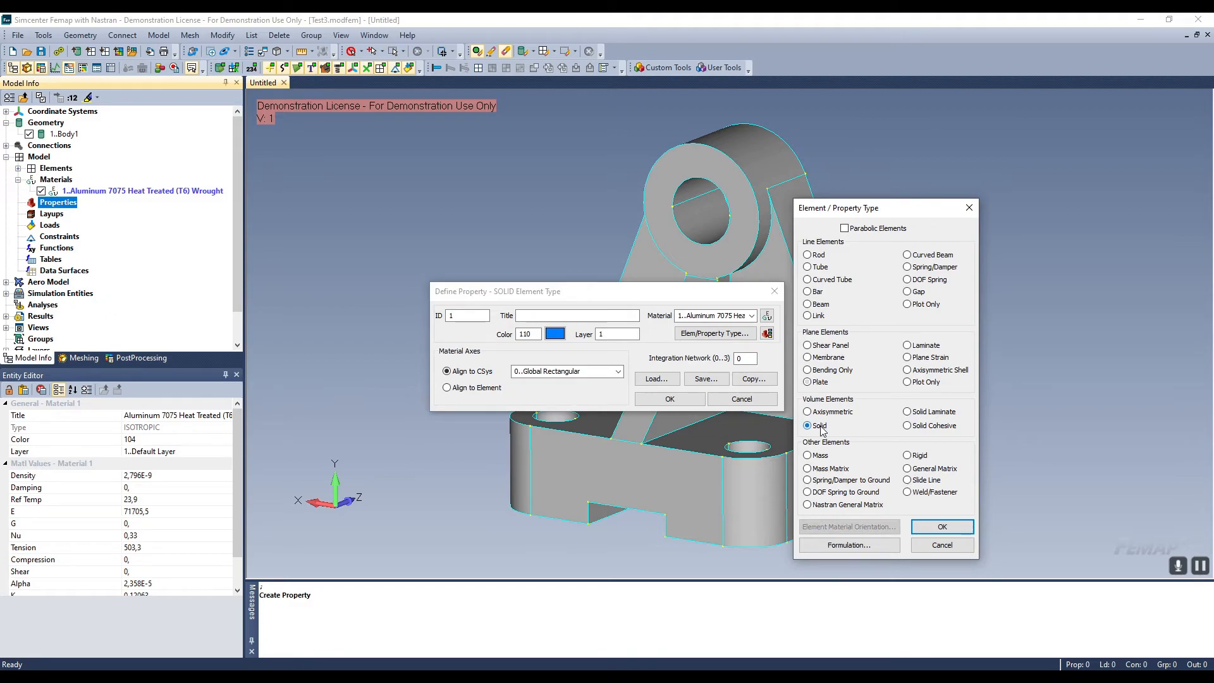
click(949, 527)
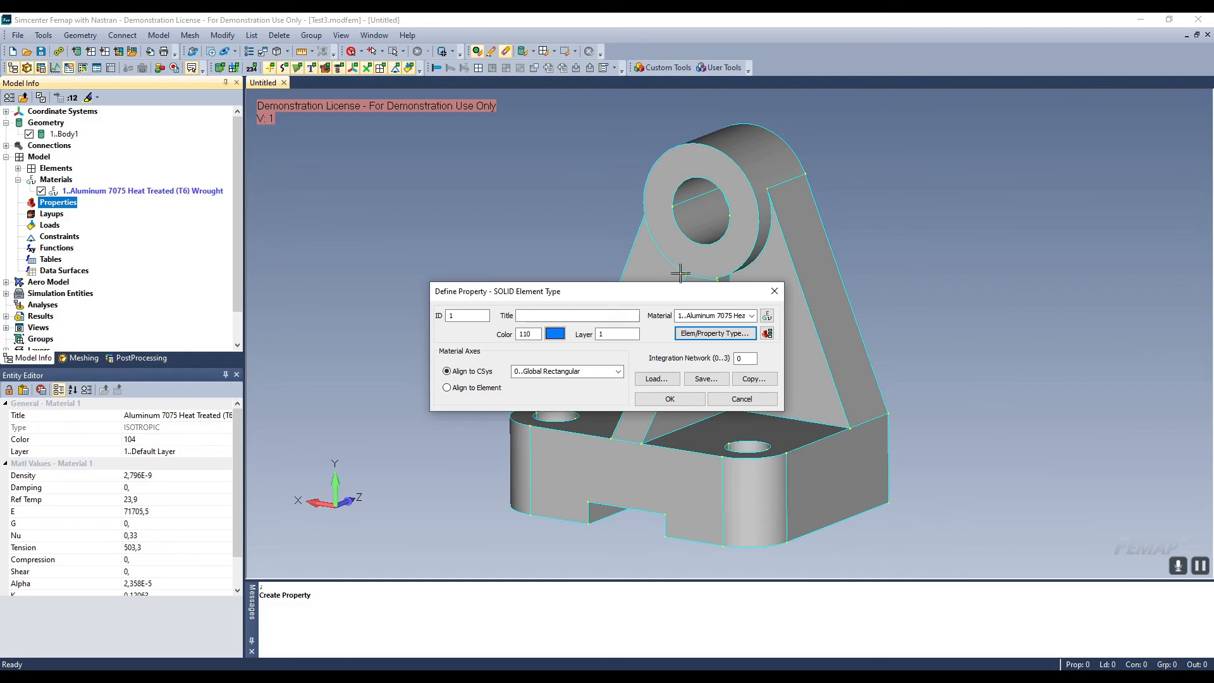
- Create the solid property titled Propriedade 1 with the Aluminum 7075 Heat Treated (T6) Wrought material, and select it to show its values
click(553, 315)
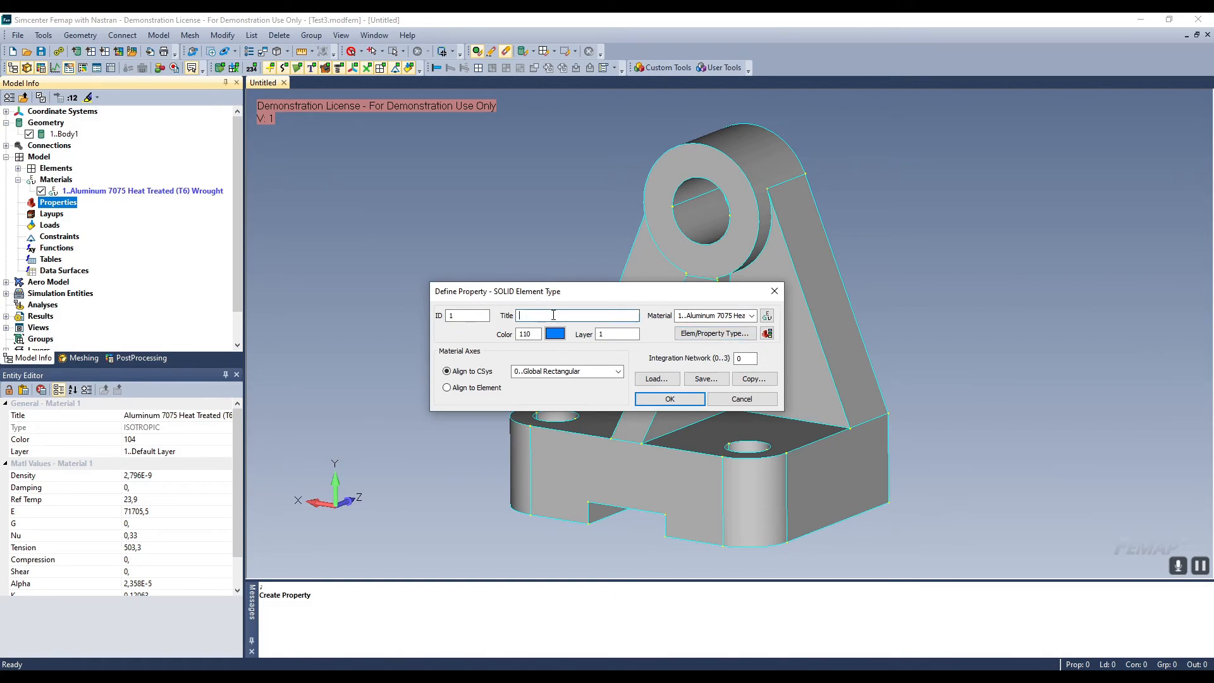
text(Propriedade 1)
click(750, 315)
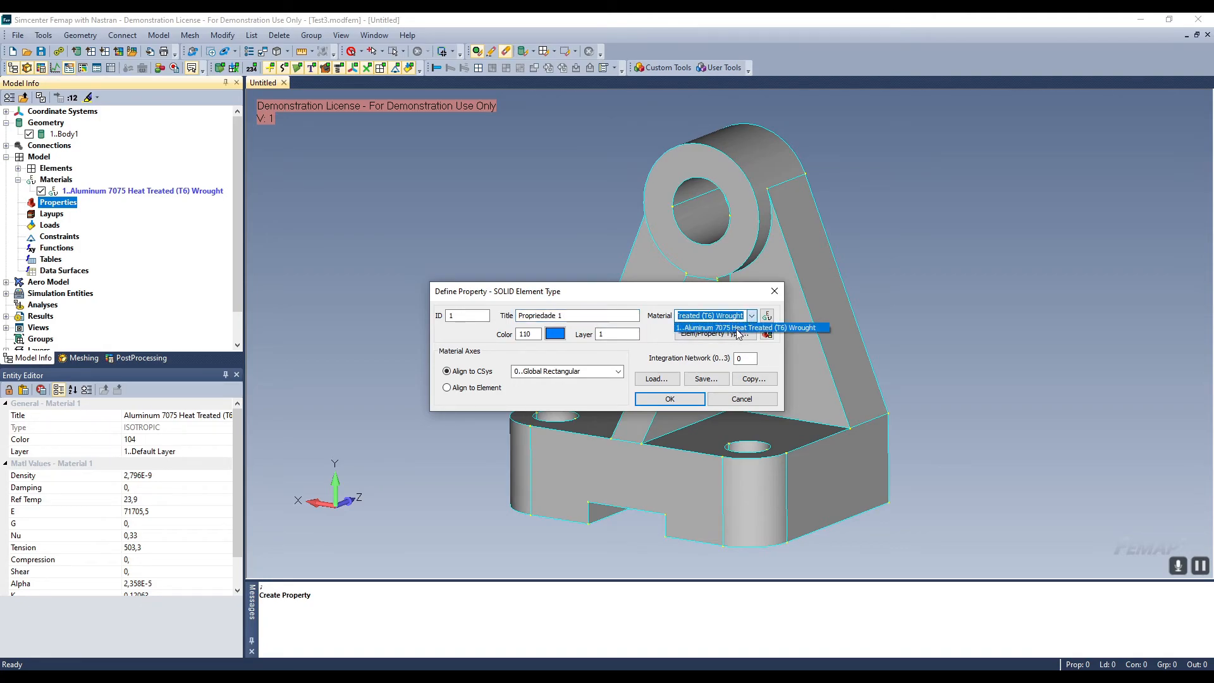
click(737, 328)
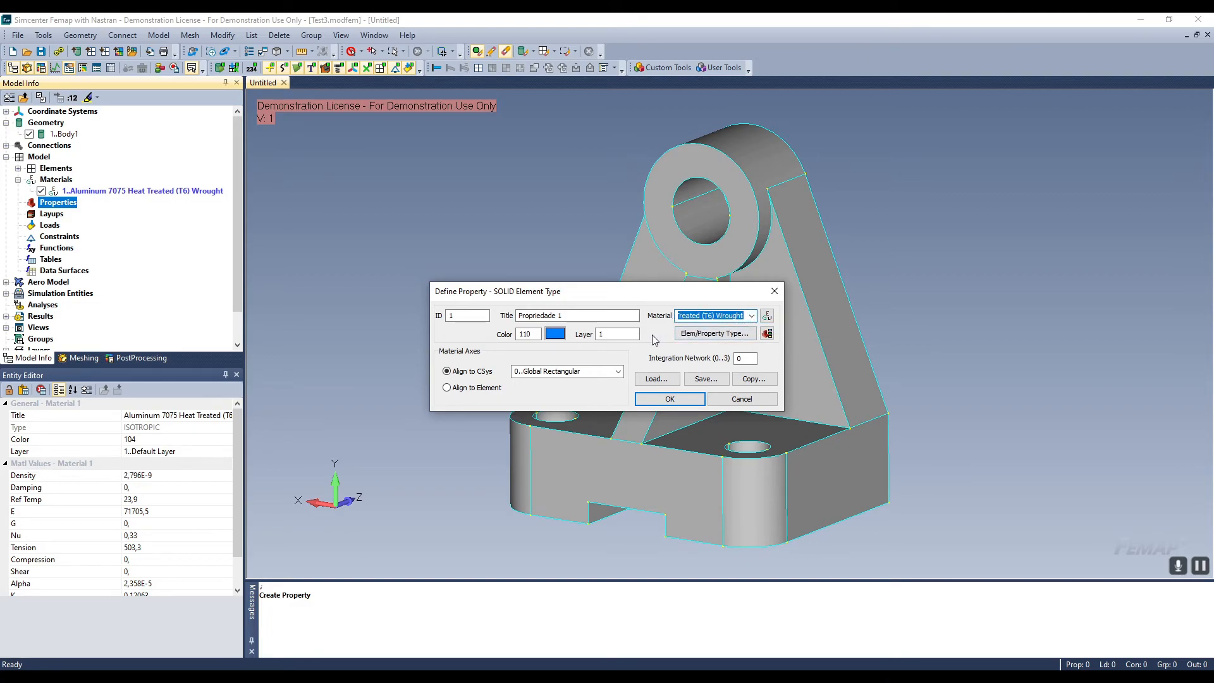
click(656, 399)
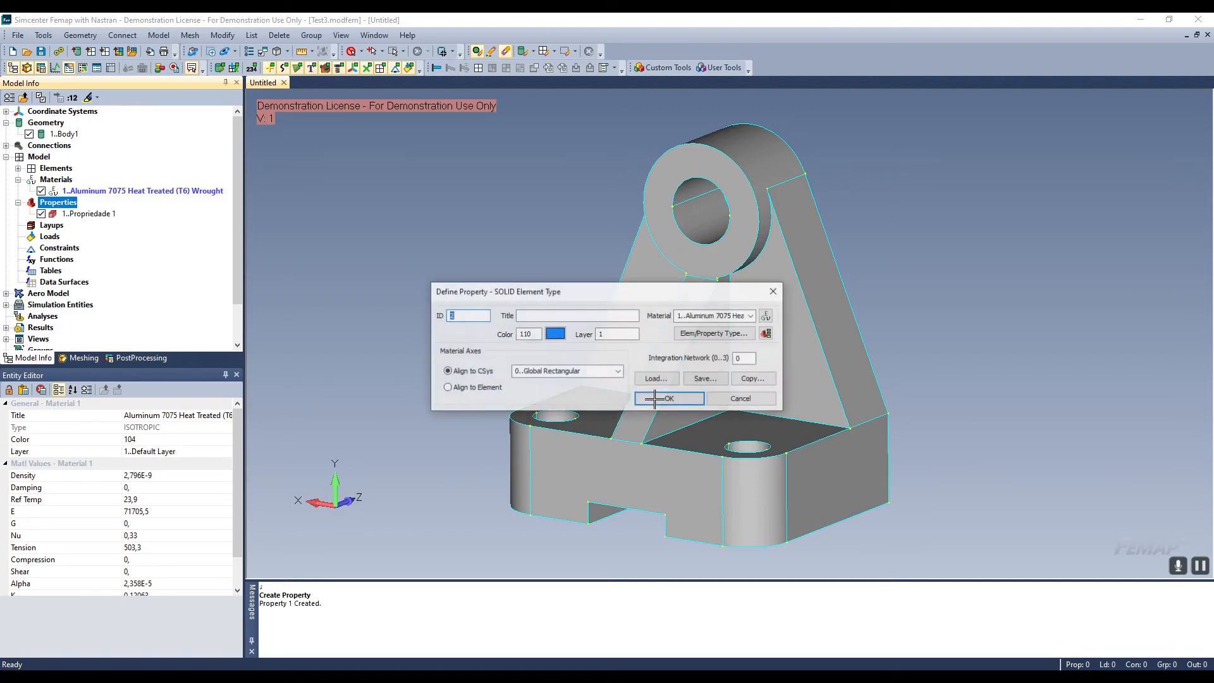
click(777, 295)
click(112, 215)
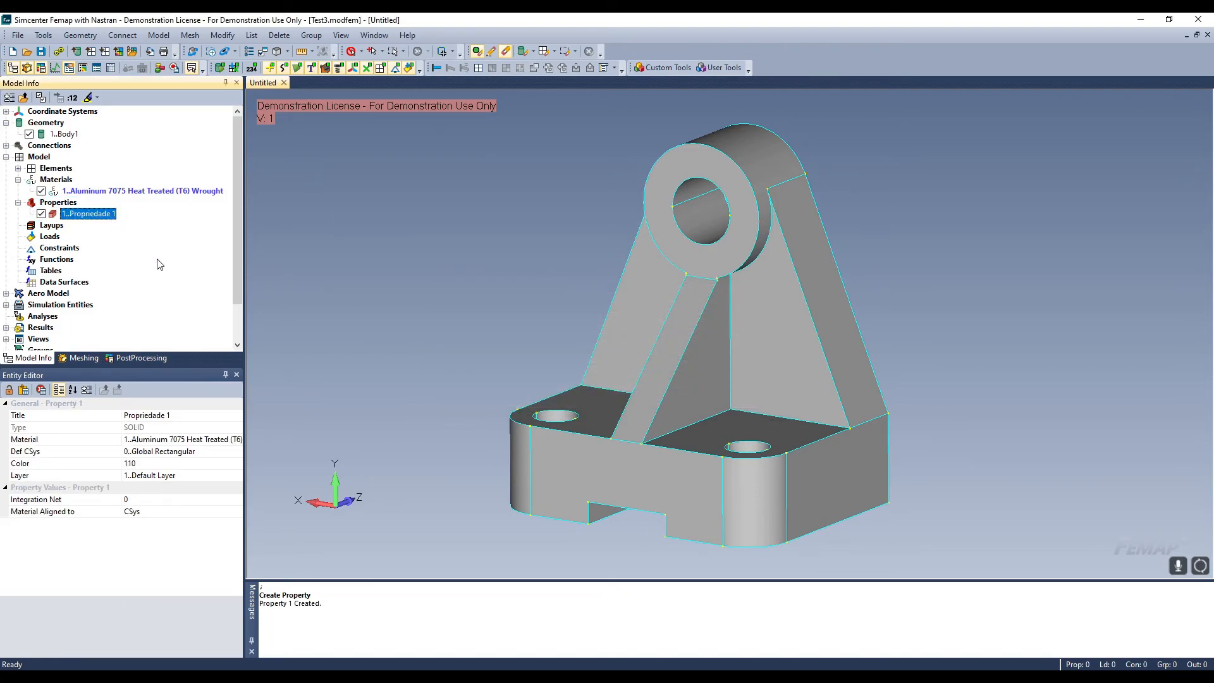